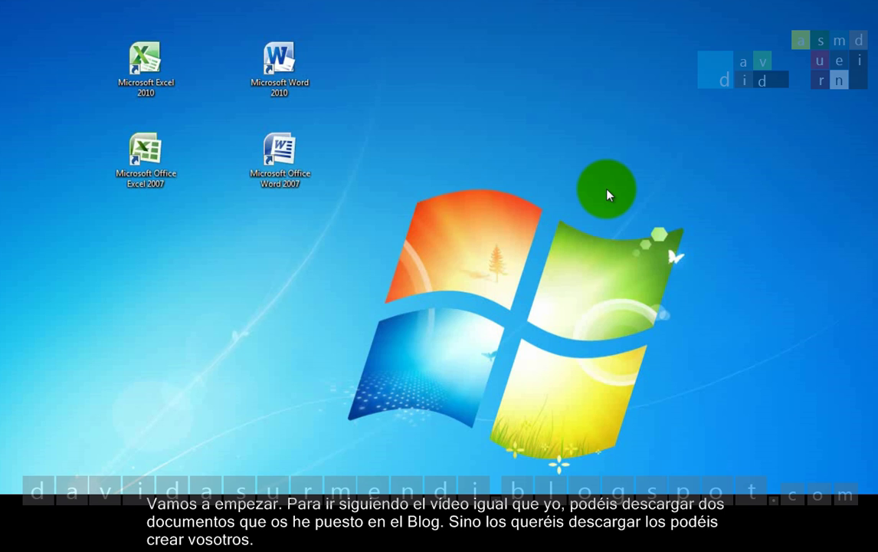
# Step: Open the workbook "Fórmulas en Excel 2010 Referencias a otras Hojas.xlsx" from Documents in Microsoft Excel 2010 and enable editing
pyautogui.click(193, 85)
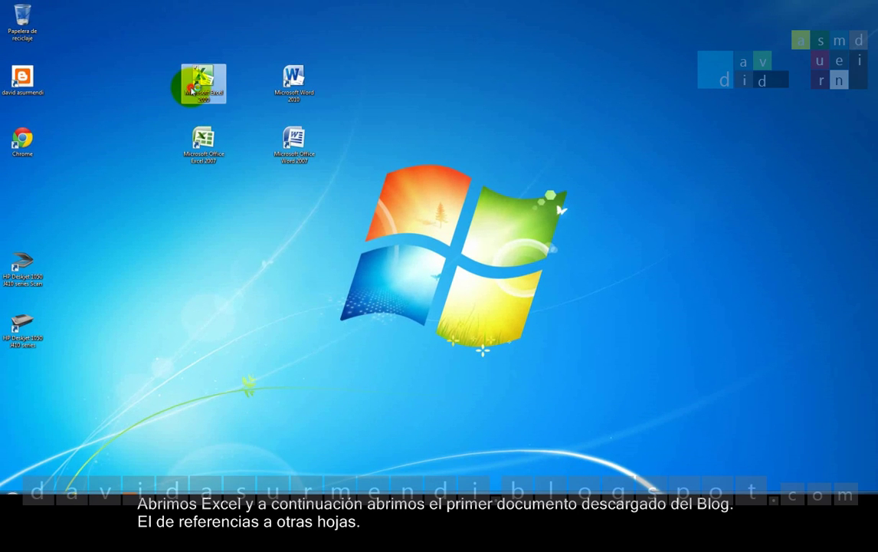
pyautogui.doubleClick(193, 86)
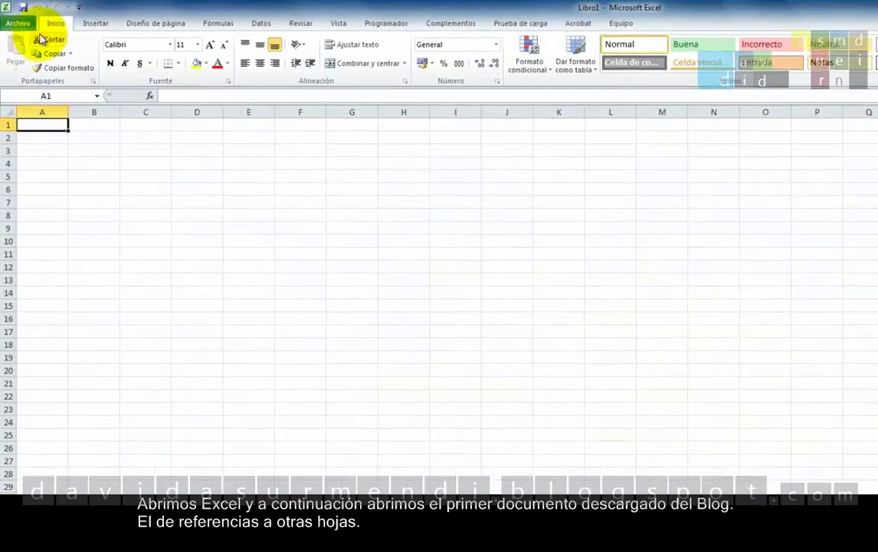
pyautogui.click(25, 26)
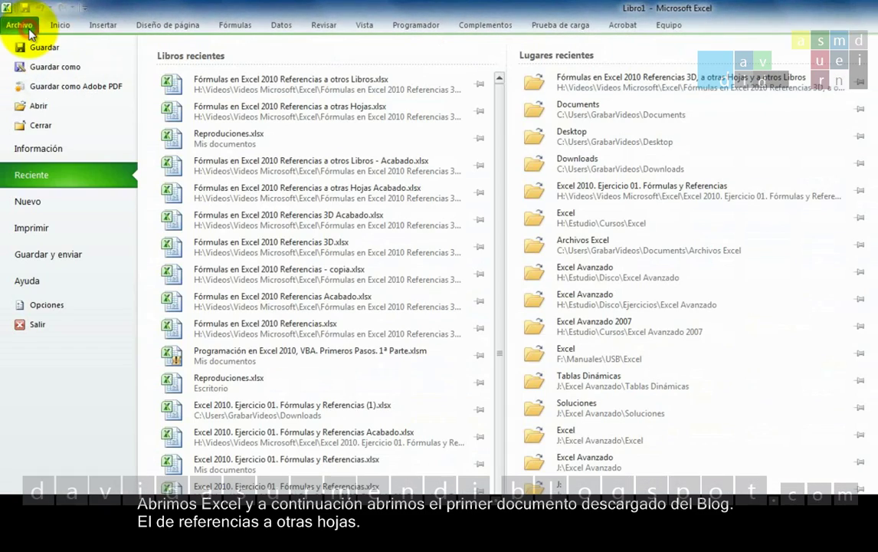
pyautogui.click(28, 105)
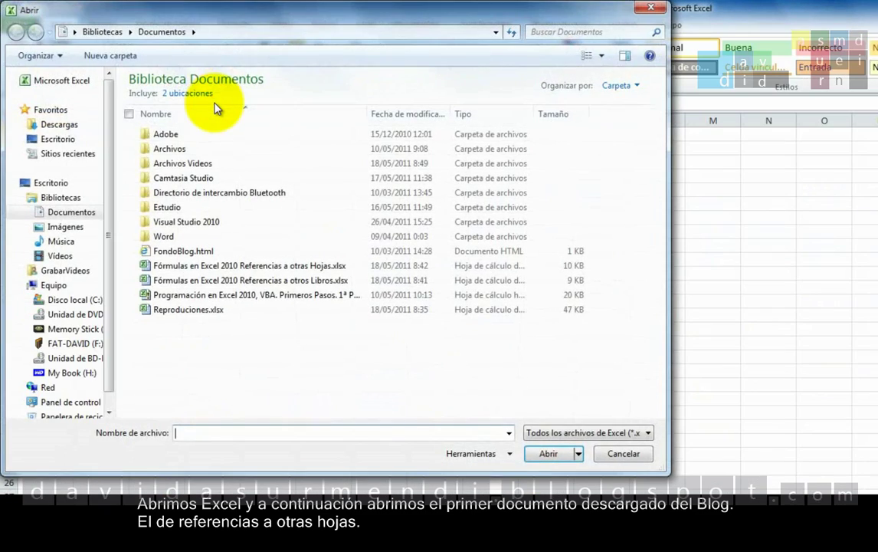
pyautogui.click(285, 267)
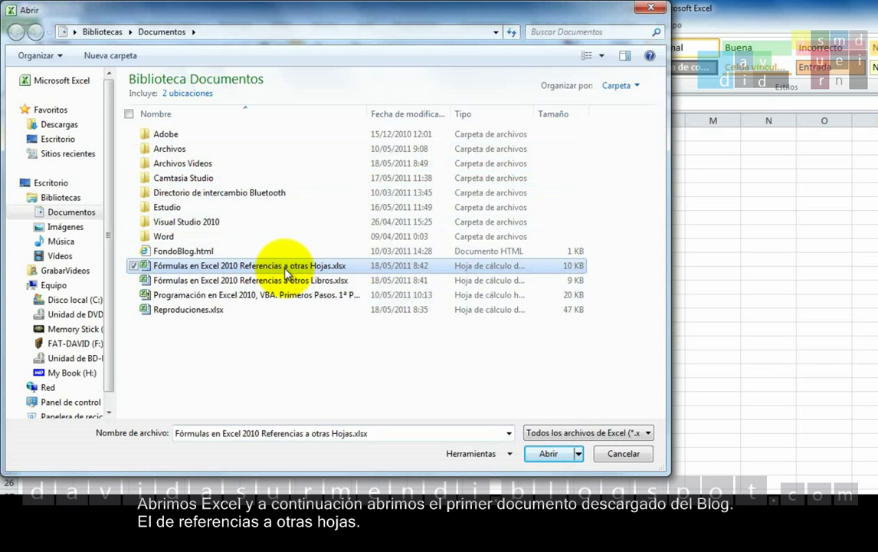
pyautogui.click(540, 455)
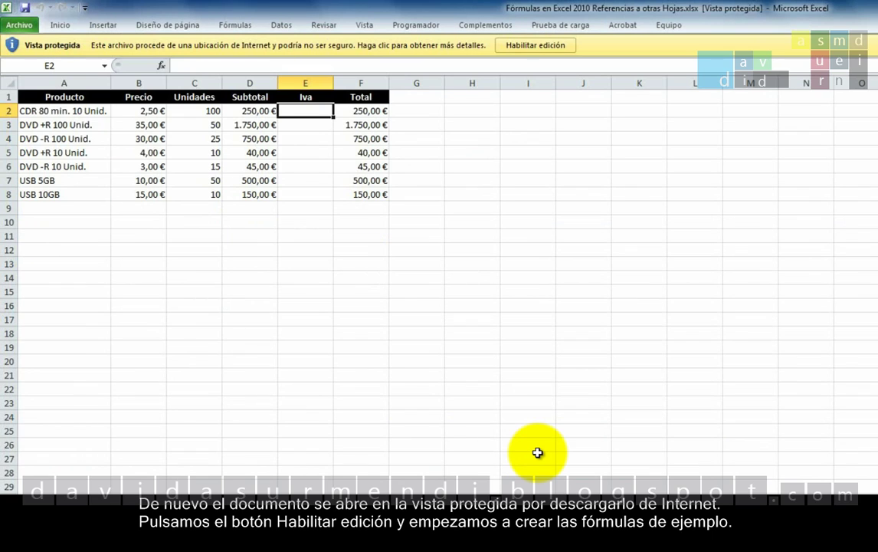
pyautogui.click(566, 48)
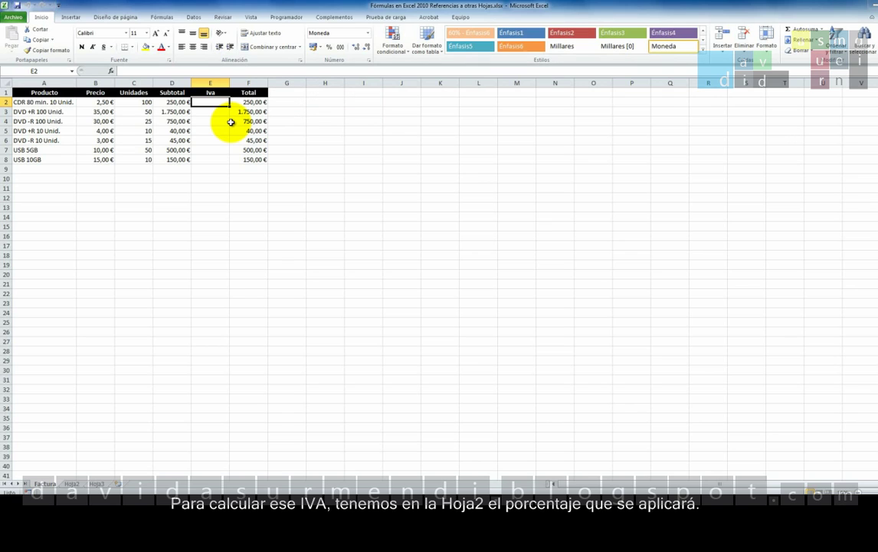
# Step: Check the Iva percentage in cell B1 of Hoja2, then return to the Factura sheet
pyautogui.click(72, 484)
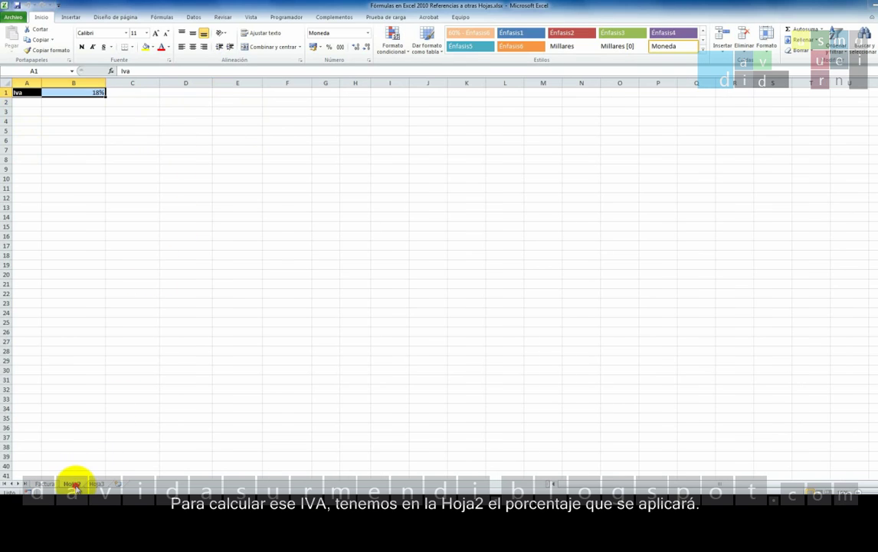
pyautogui.click(92, 92)
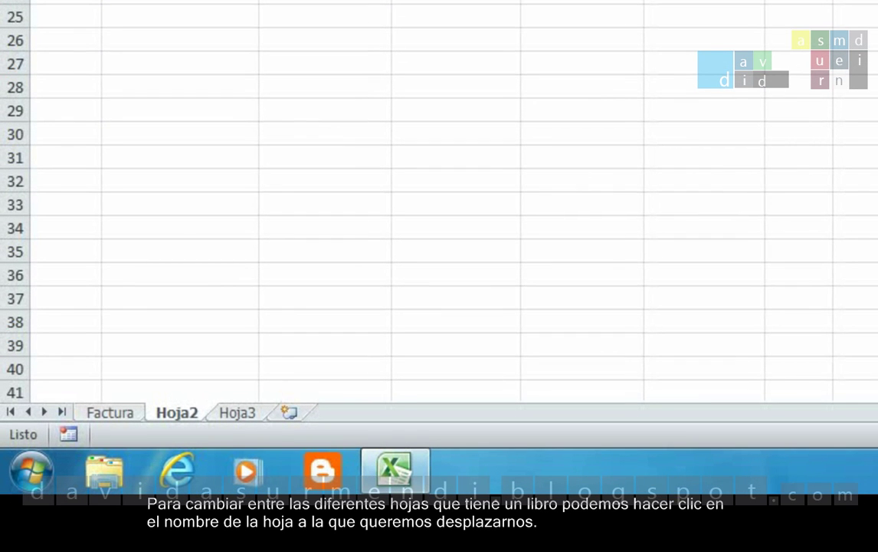
pyautogui.click(111, 412)
pyautogui.click(158, 414)
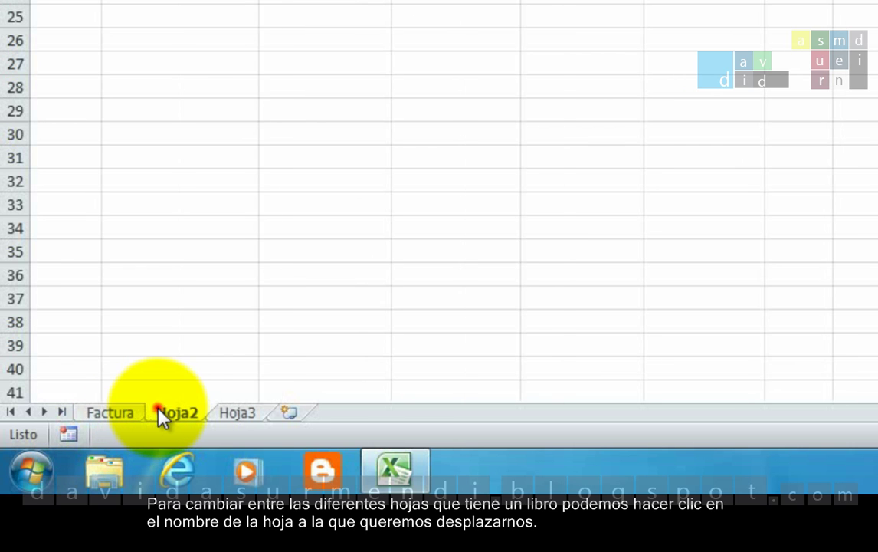
pyautogui.click(130, 413)
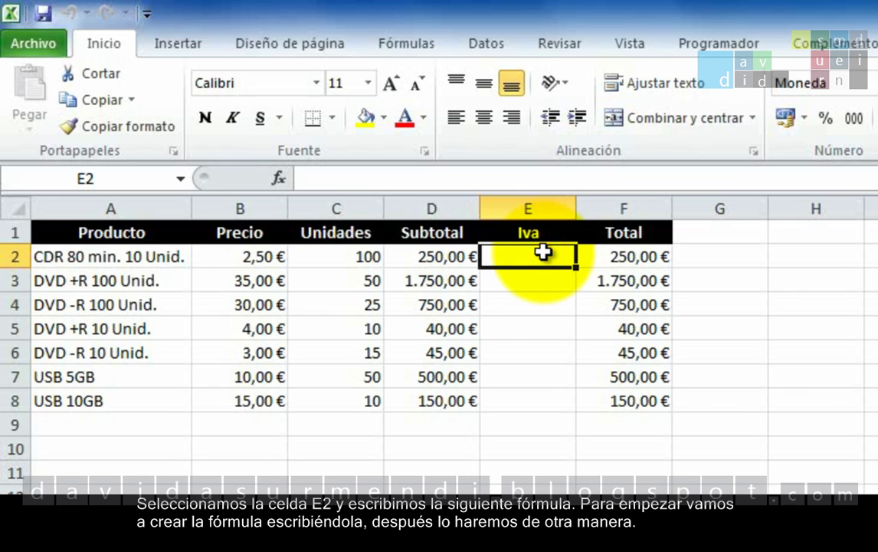
# Step: Enter the formula =D2*Hoja2!B1 in cell E2 of the Factura sheet to calculate the Iva
pyautogui.write('=')
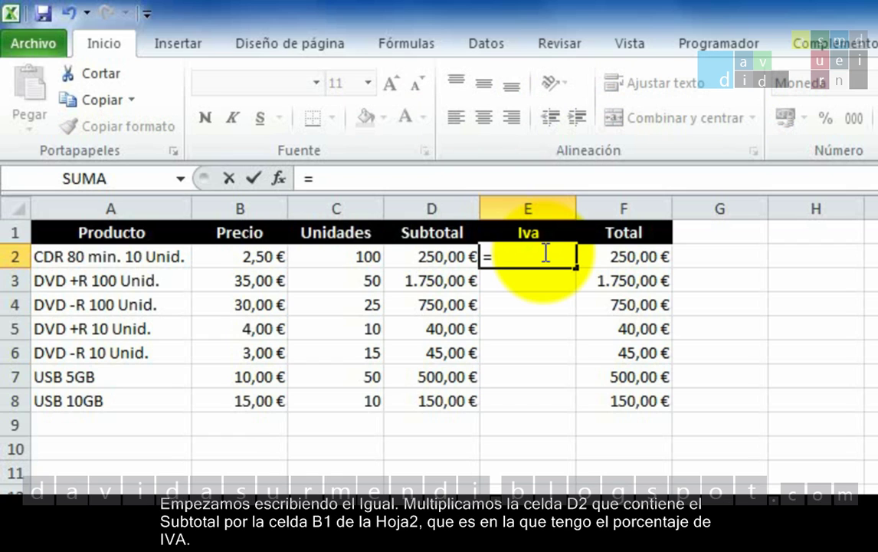
pyautogui.write('=')
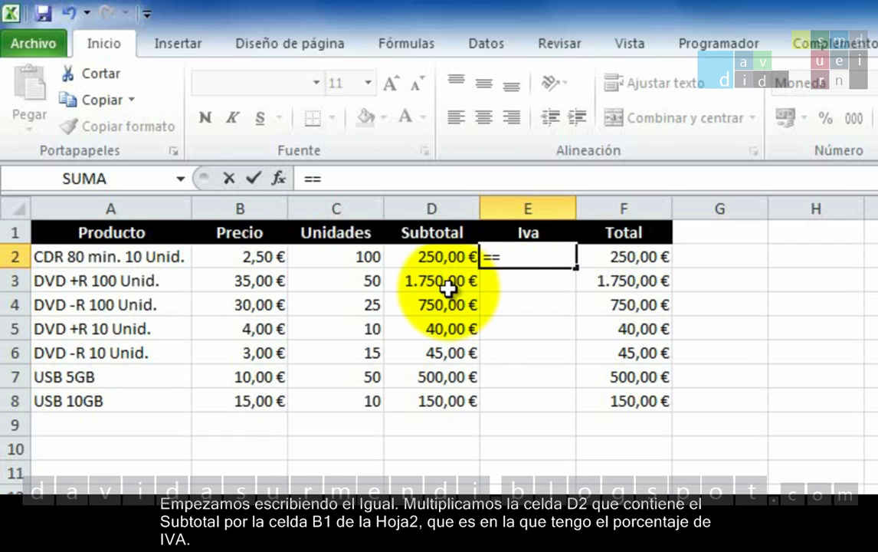
pyautogui.press('BackSpace')
pyautogui.click(448, 255)
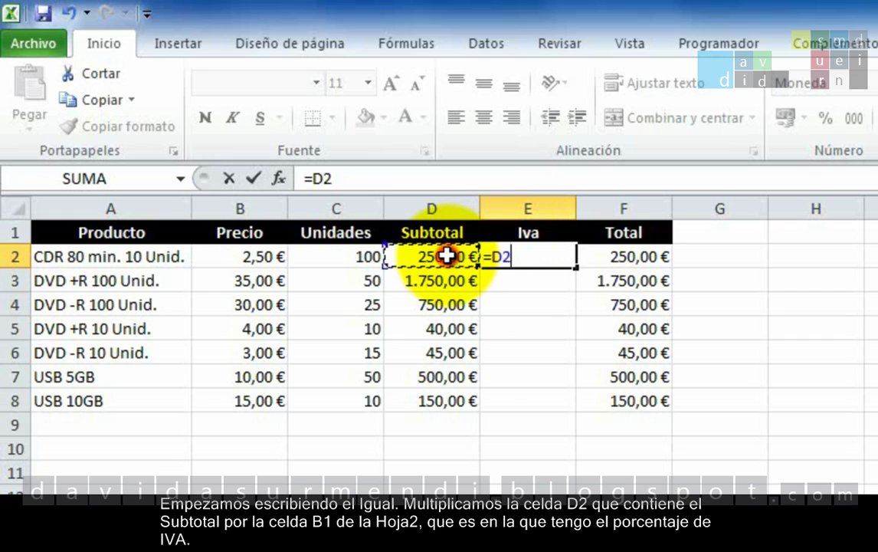
pyautogui.write('*')
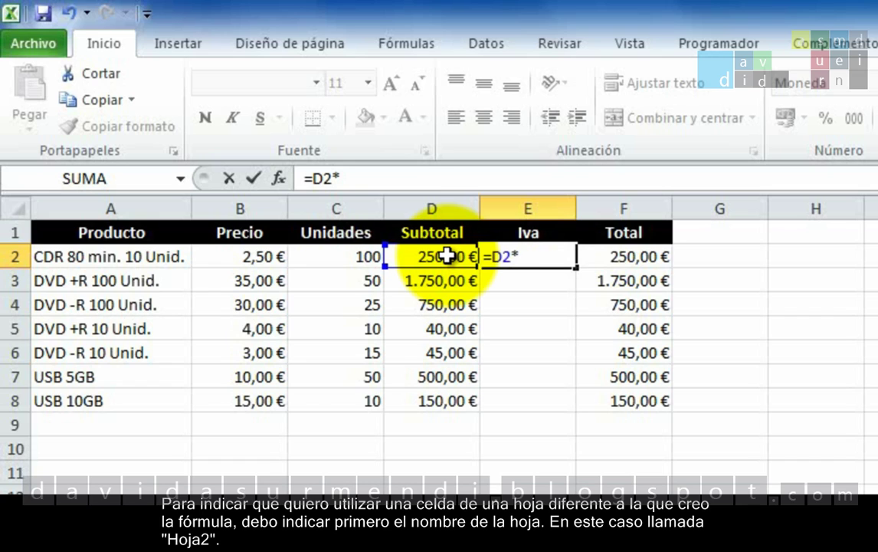
pyautogui.write('H')
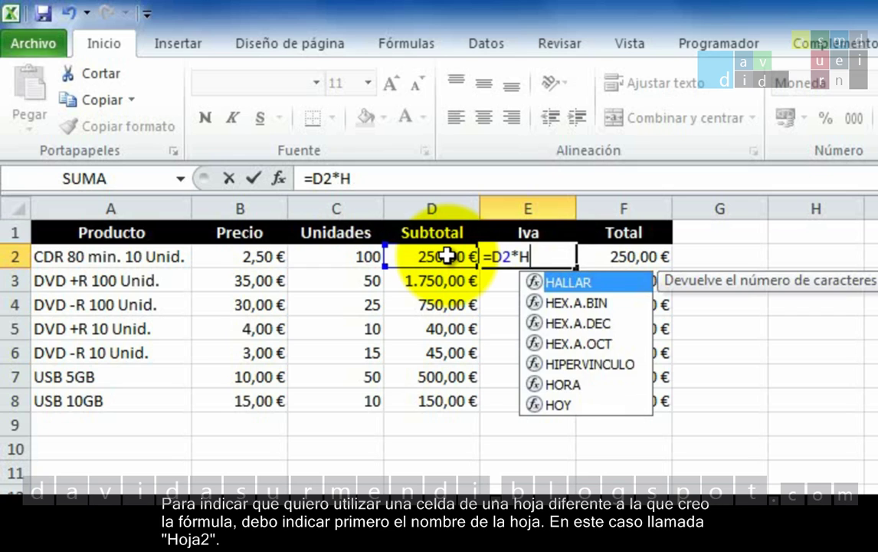
pyautogui.write('oja2')
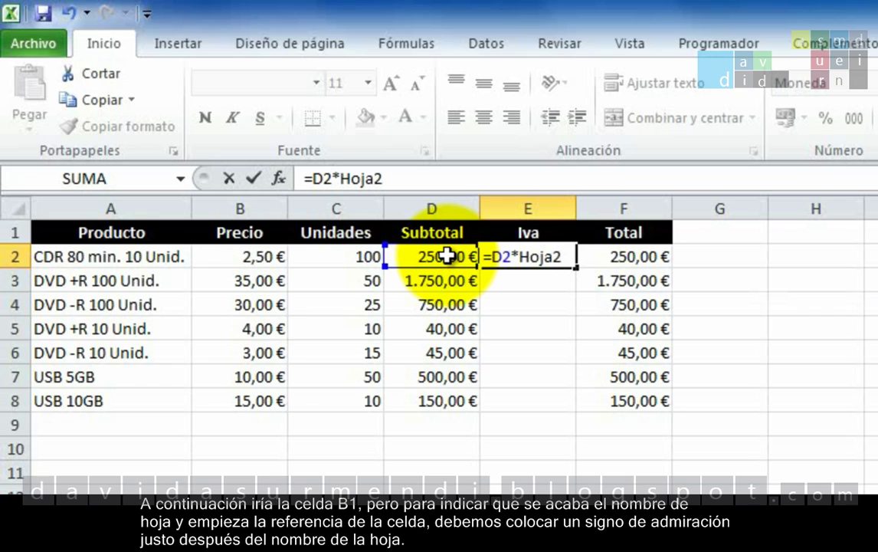
pyautogui.write('!')
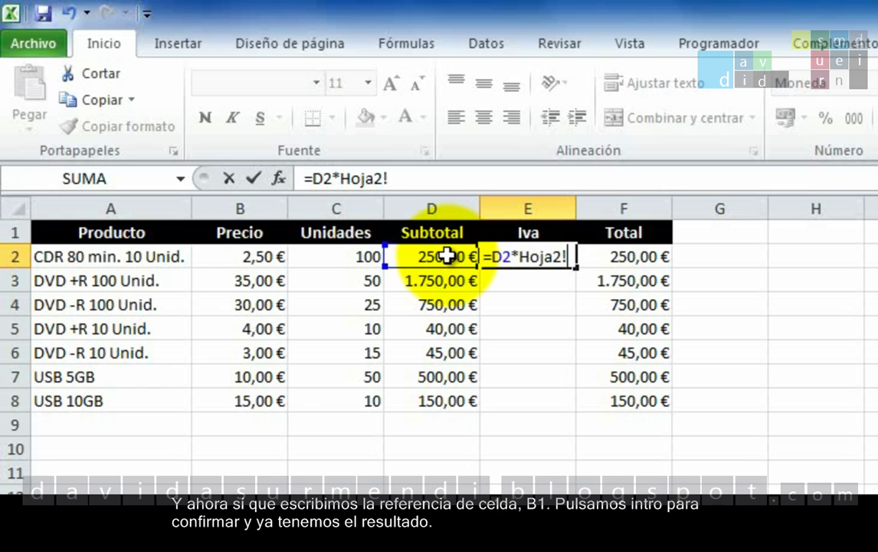
pyautogui.write('B')
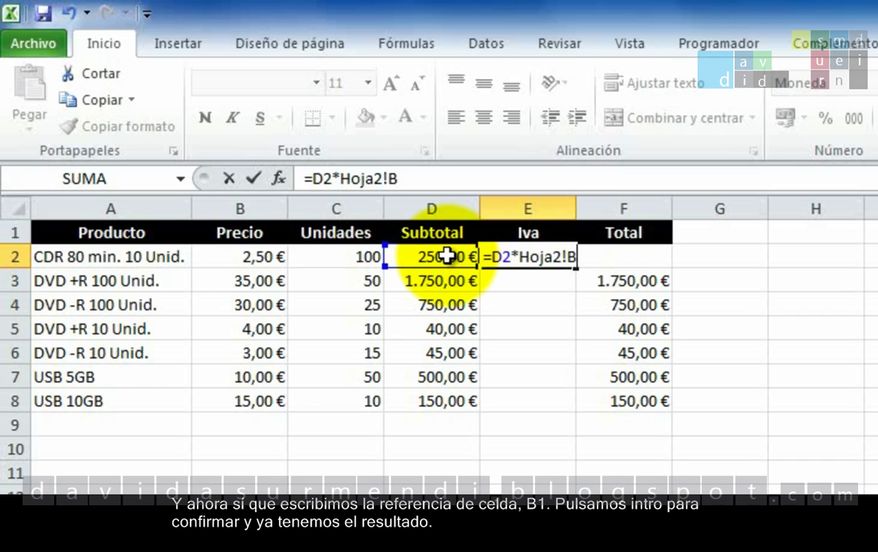
pyautogui.write('1')
pyautogui.press('Return')
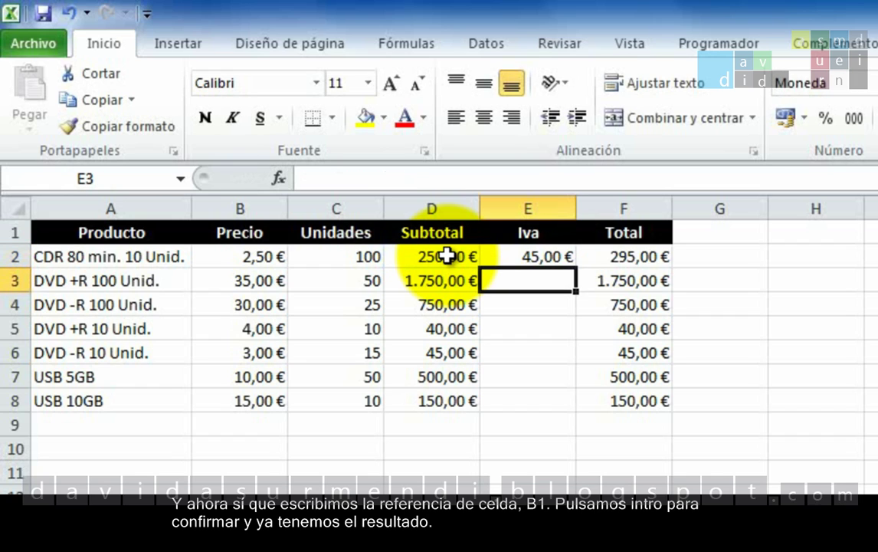
# Step: Review the Iva formula in E2 and the cell it references on Hoja2, ending back on the Factura sheet
pyautogui.doubleClick(521, 259)
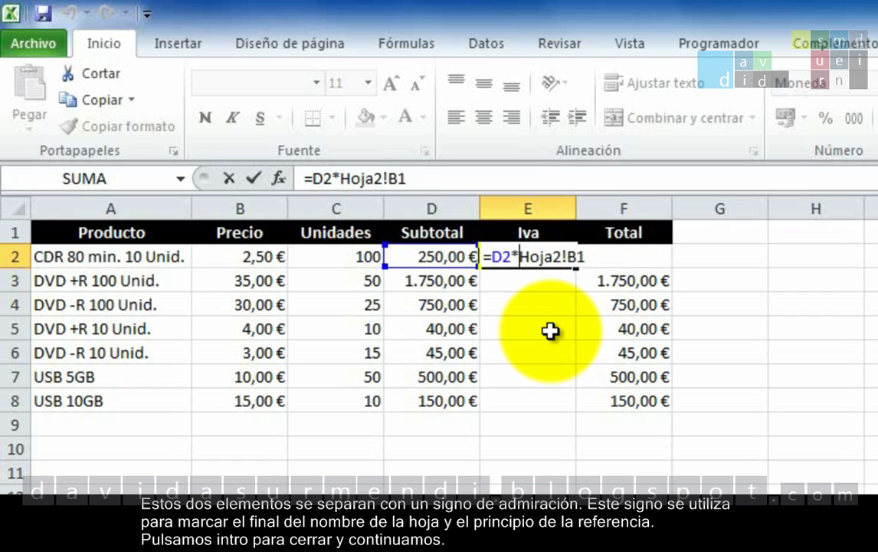
pyautogui.press('Return')
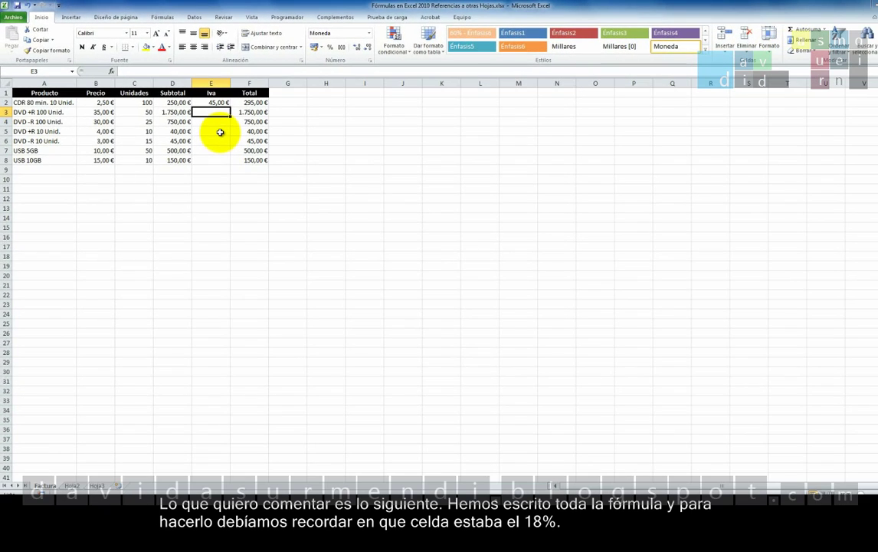
pyautogui.click(72, 485)
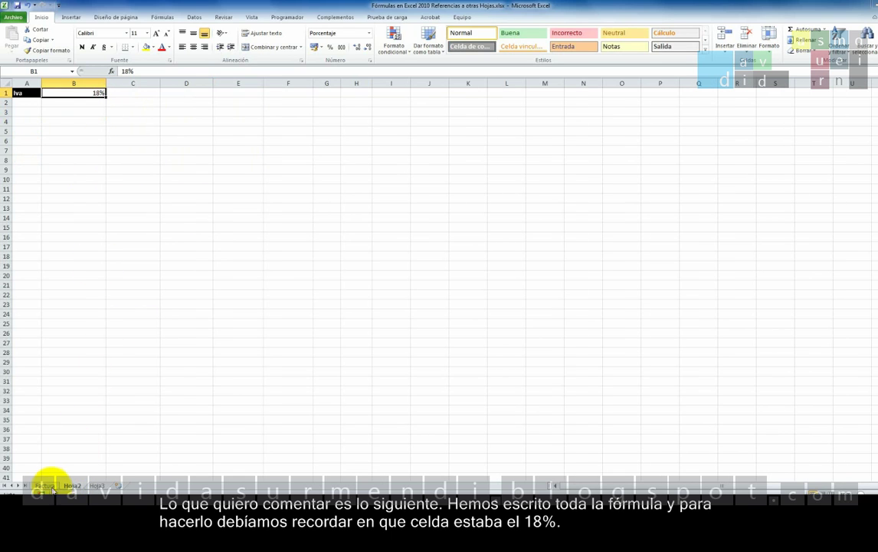
pyautogui.click(48, 485)
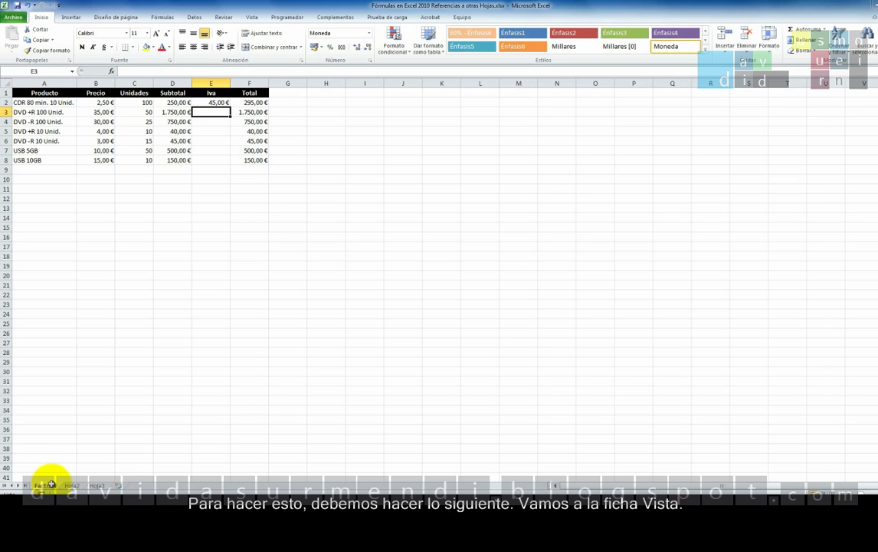
# Step: Create a second window of the workbook and check the open Excel windows
pyautogui.click(252, 17)
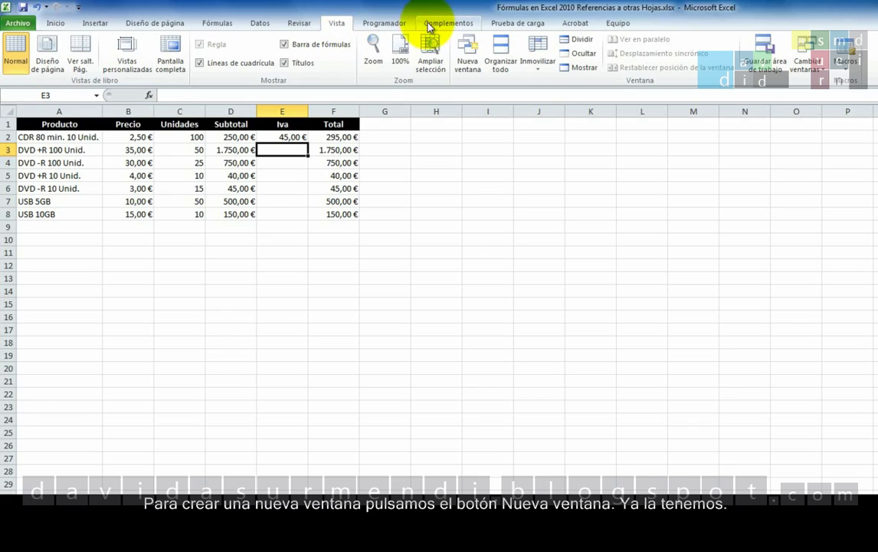
pyautogui.click(463, 54)
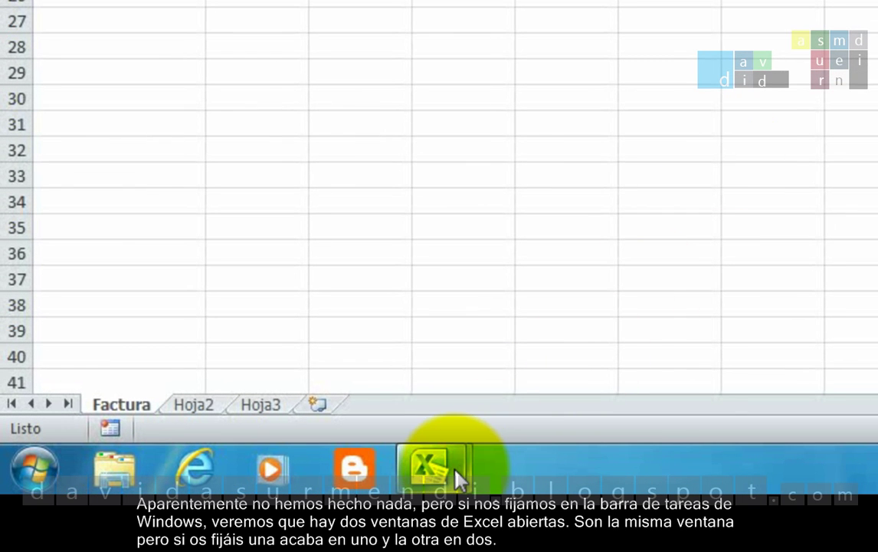
pyautogui.moveTo(456, 472)
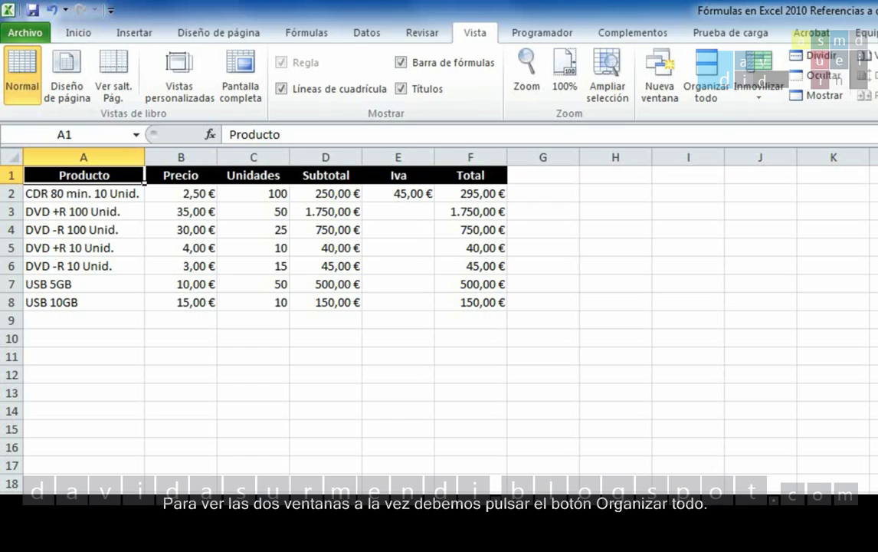
# Step: Arrange the two workbook windows with the Vertical option and show Hoja2 in the window numbered 1
pyautogui.click(723, 85)
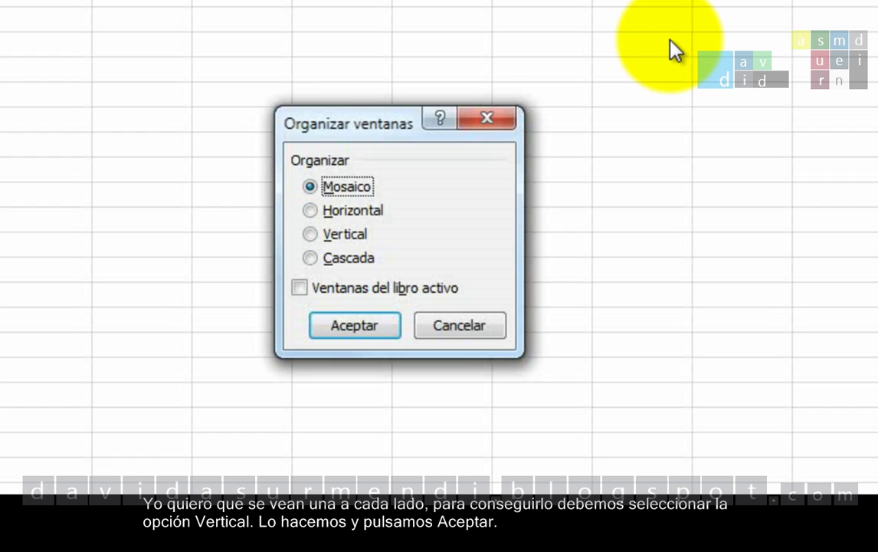
pyautogui.click(366, 235)
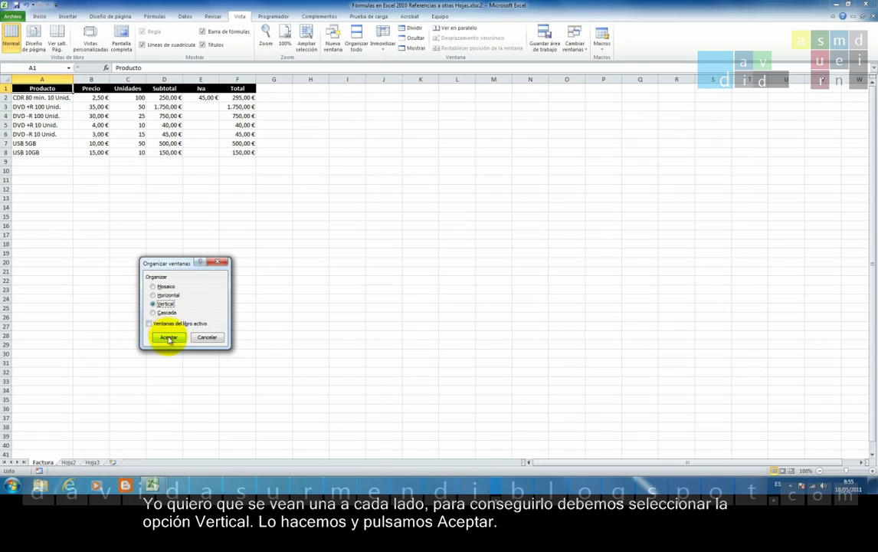
pyautogui.click(190, 337)
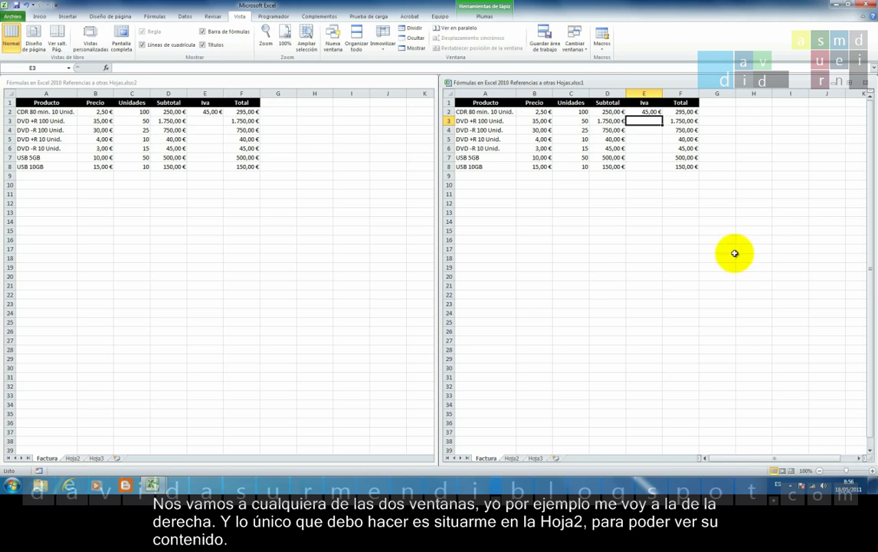
pyautogui.click(511, 458)
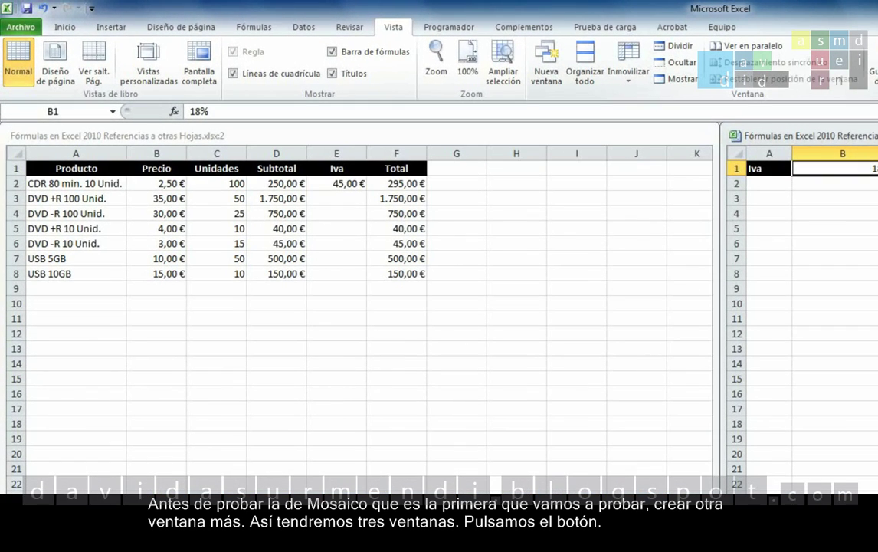
# Step: Create a third window of the workbook and arrange all the windows with the Mosaico option
pyautogui.click(552, 63)
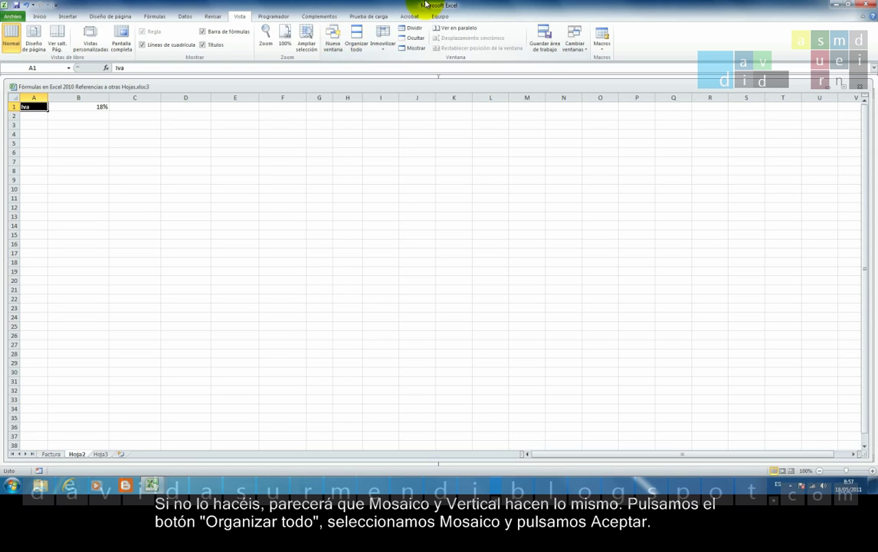
pyautogui.click(356, 38)
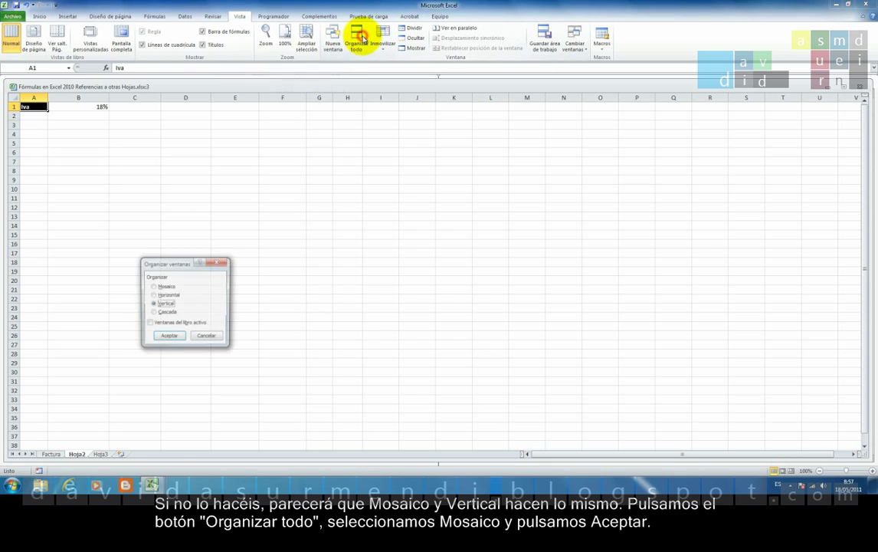
pyautogui.click(203, 255)
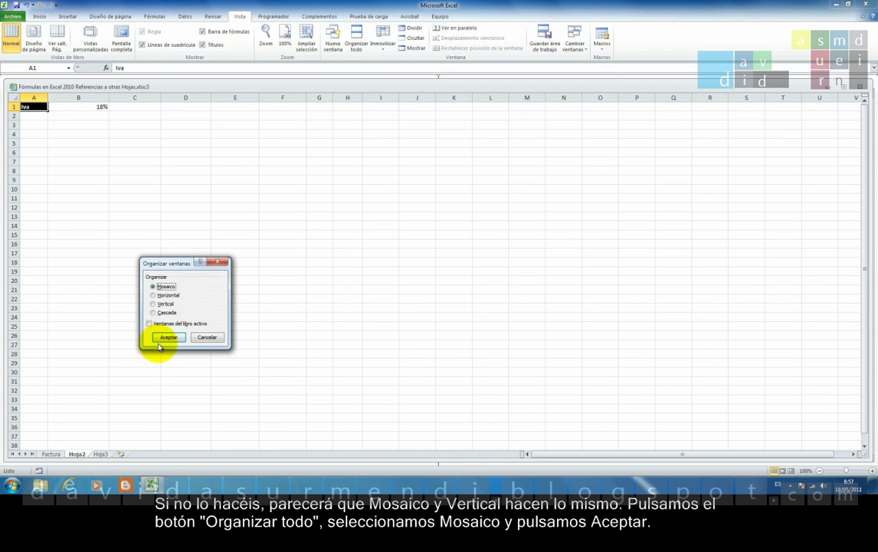
pyautogui.click(160, 340)
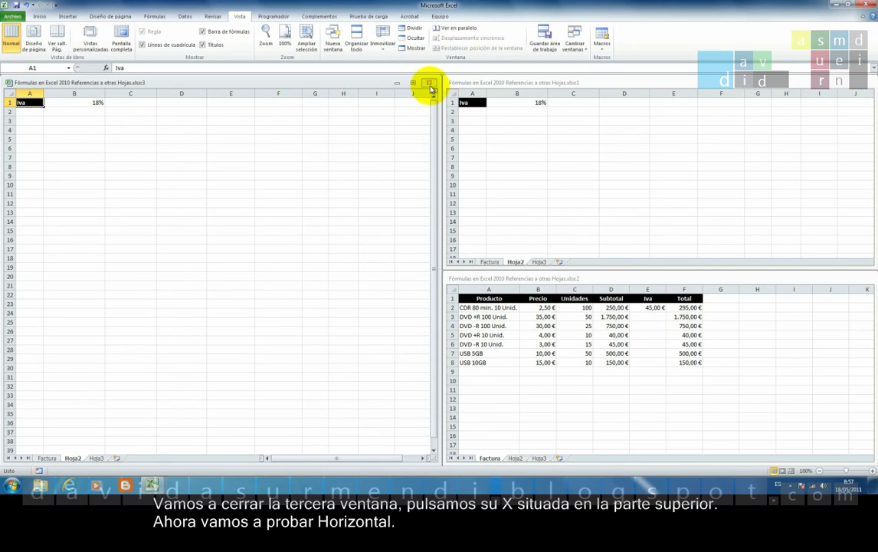
# Step: Close the third workbook window and arrange the remaining two windows with the Horizontal option
pyautogui.click(431, 87)
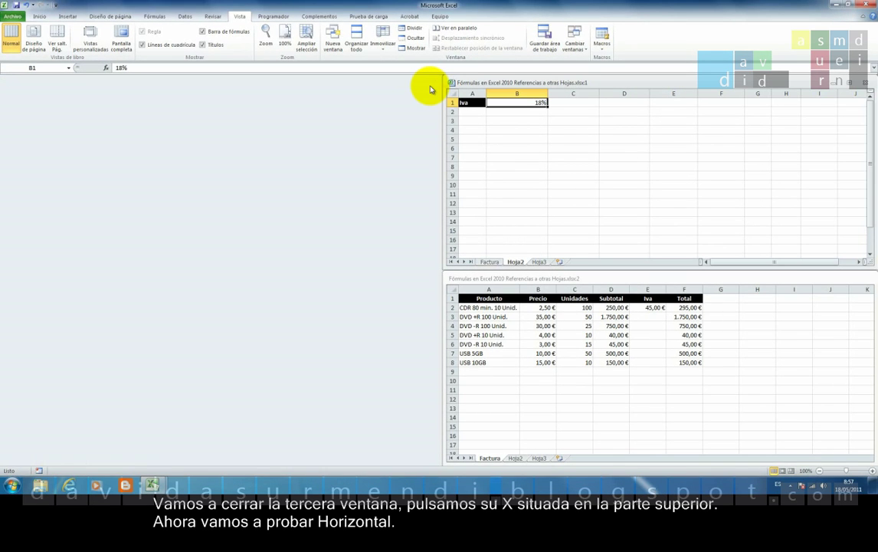
pyautogui.click(357, 40)
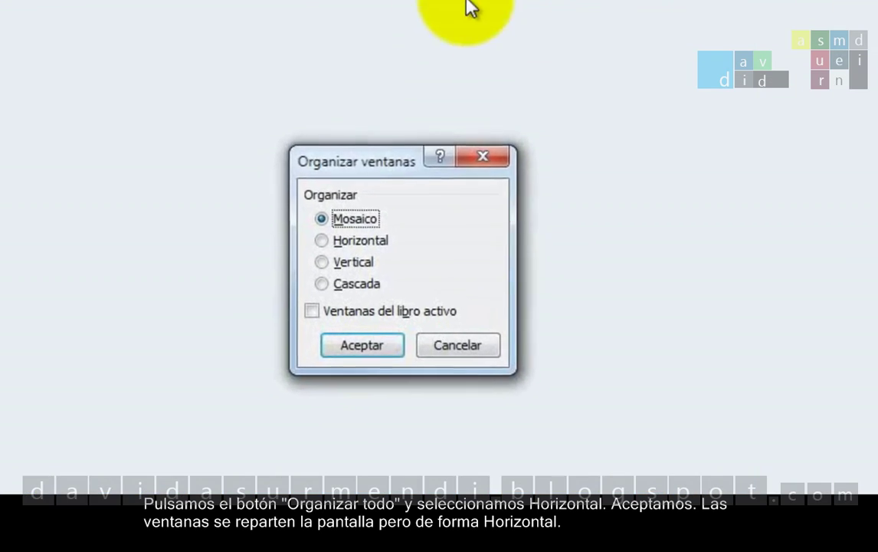
pyautogui.click(337, 241)
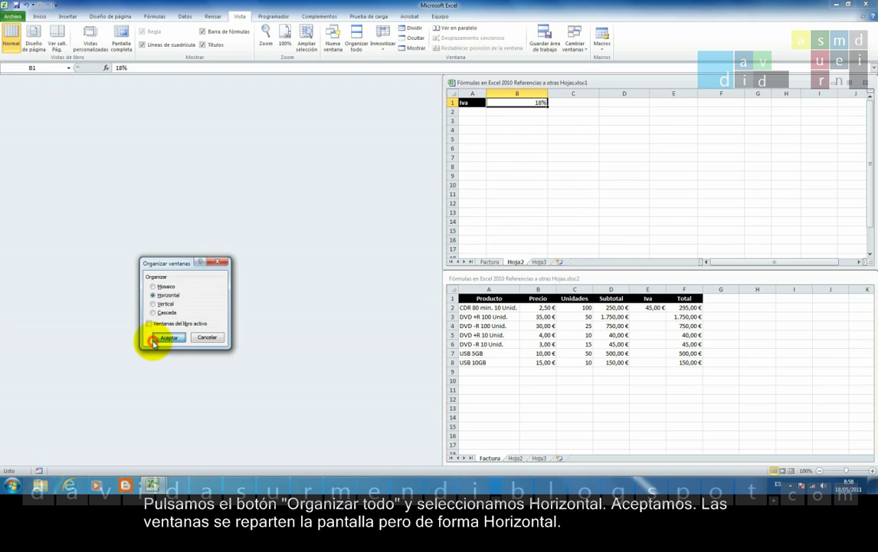
pyautogui.click(155, 338)
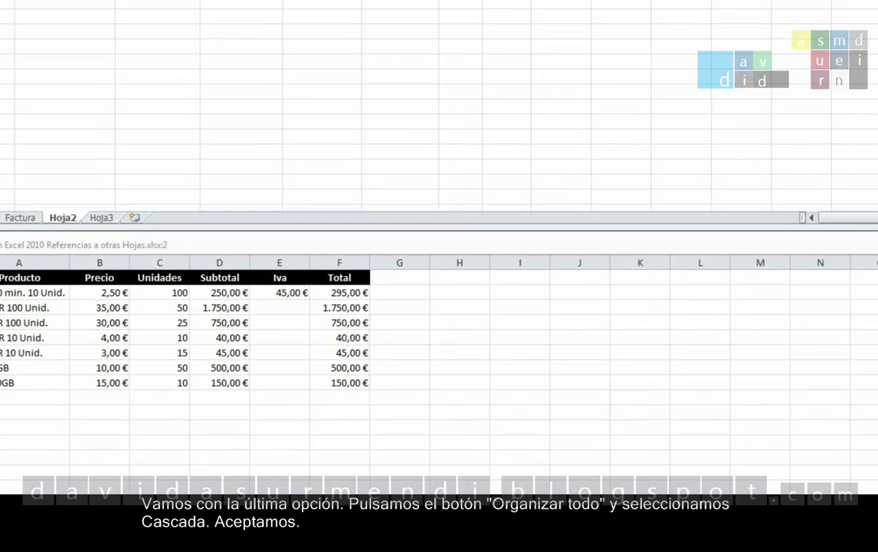
# Step: Arrange the two workbook windows with the Cascada option
pyautogui.click(356, 35)
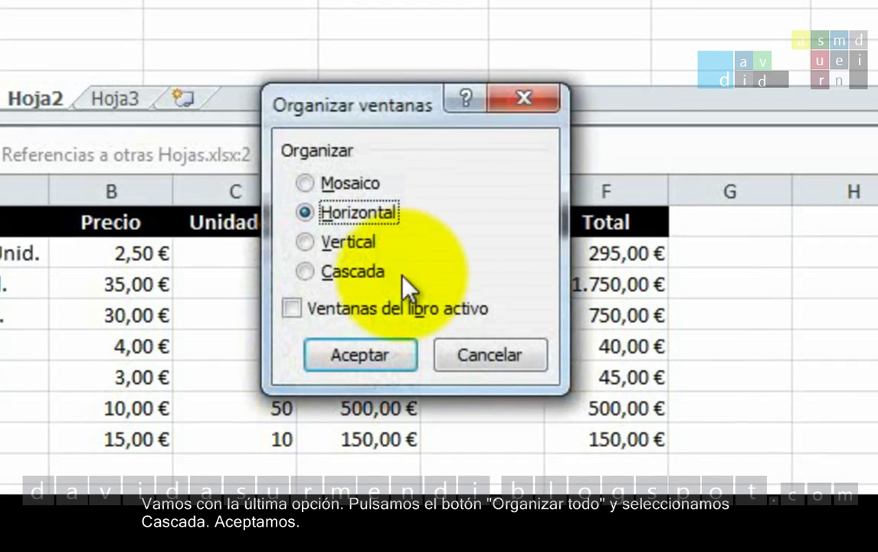
pyautogui.click(359, 272)
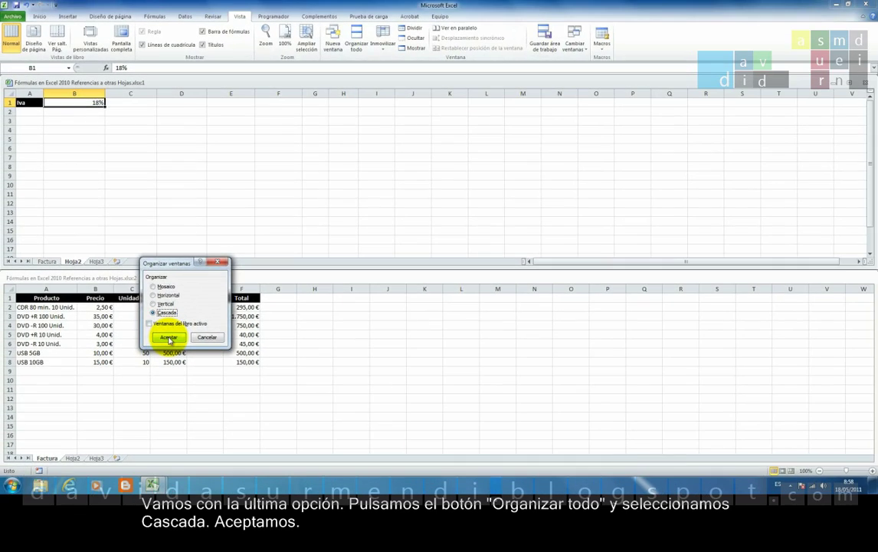
pyautogui.click(169, 340)
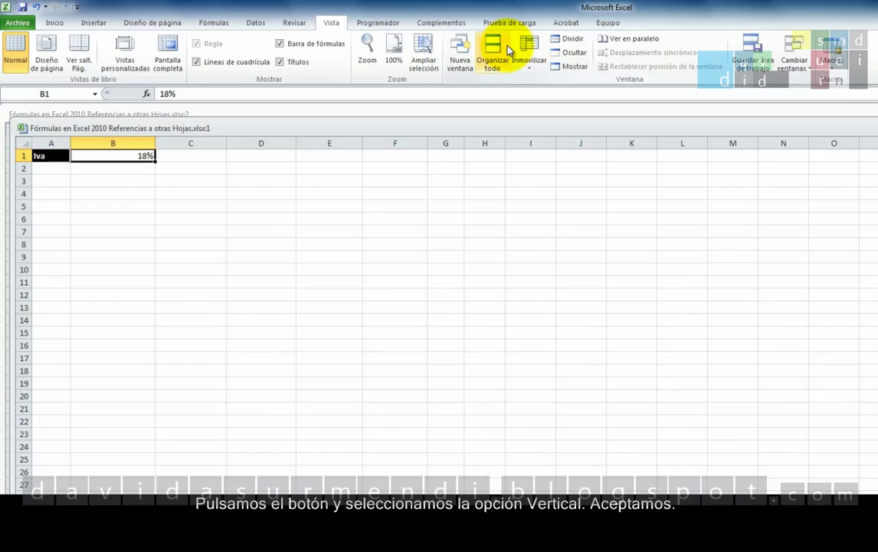
# Step: Arrange the two windows with the Vertical option, showing Factura in window 1 and Hoja2 in window 2
pyautogui.click(668, 72)
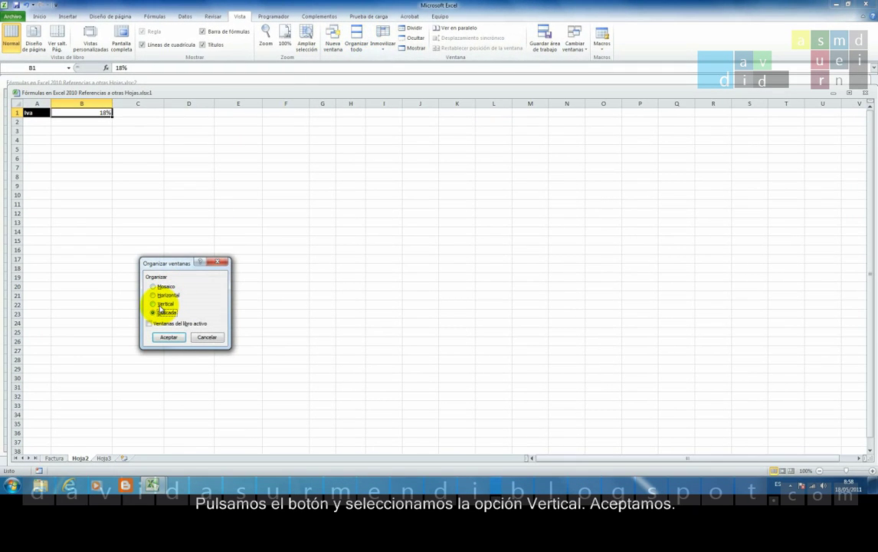
pyautogui.click(154, 304)
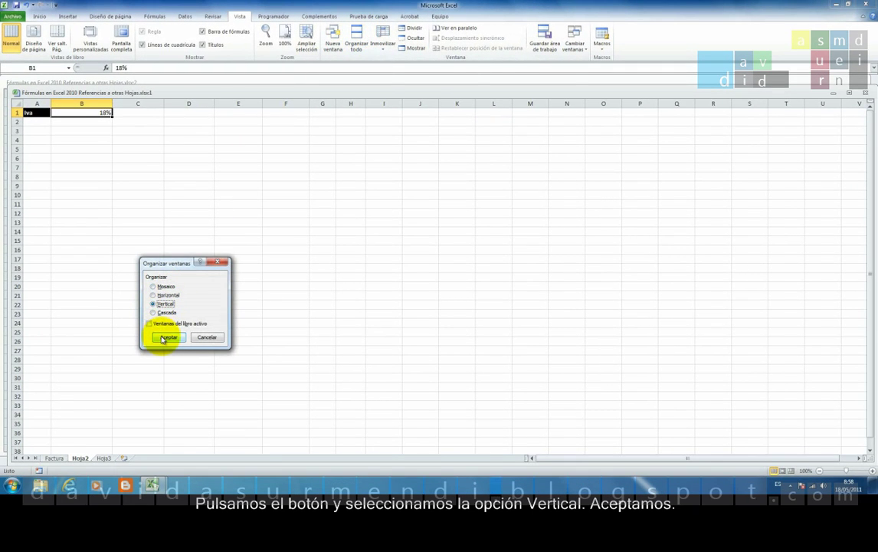
pyautogui.click(163, 337)
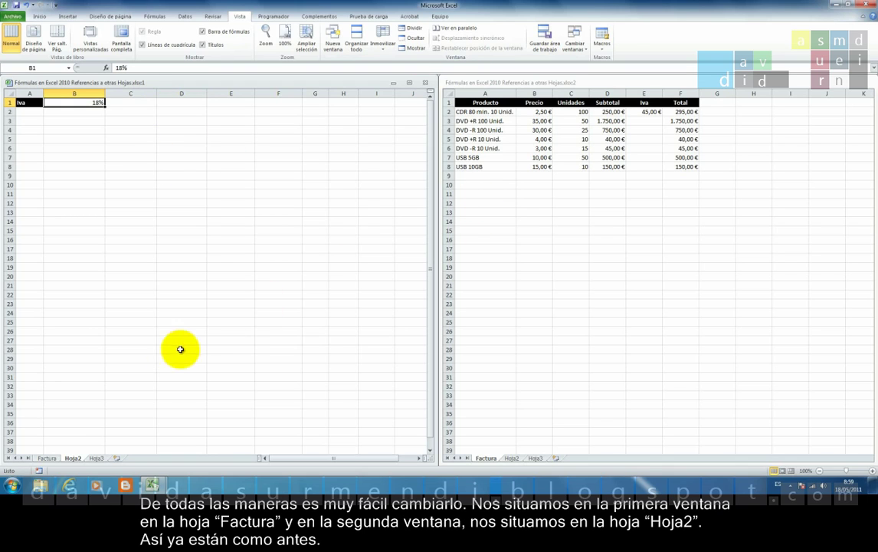
pyautogui.click(47, 459)
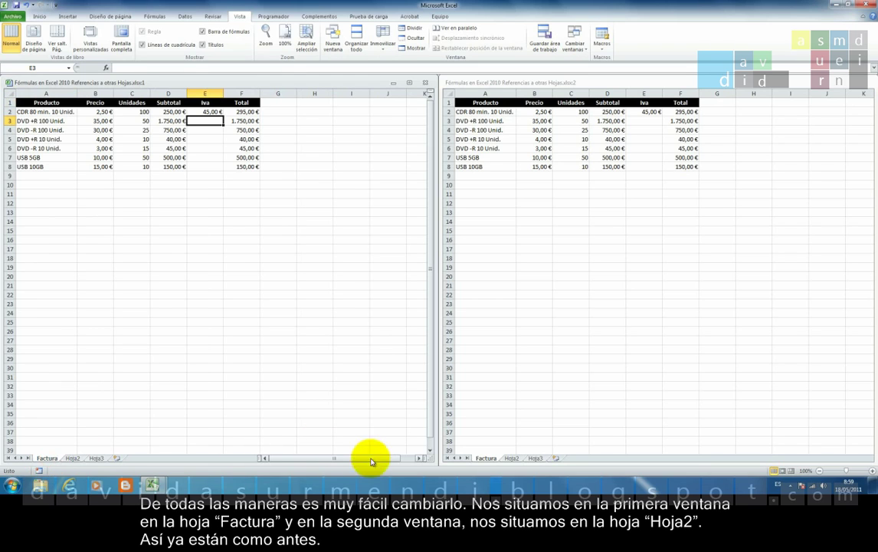
pyautogui.click(511, 458)
pyautogui.click(512, 458)
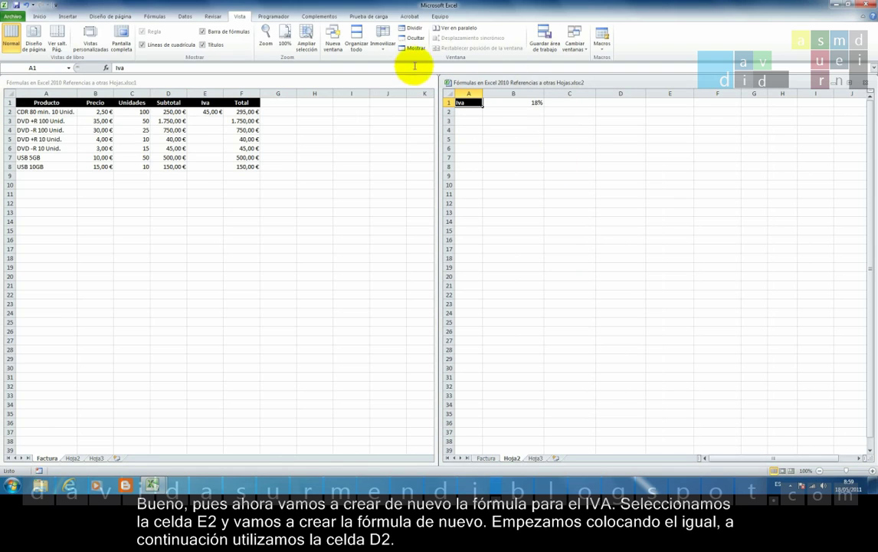
# Step: Re-enter the Iva formula =D2*Hoja2!B1 in E2 of Factura, picking both cells across the windows, and fill it down to E8
pyautogui.click(204, 120)
pyautogui.click(202, 112)
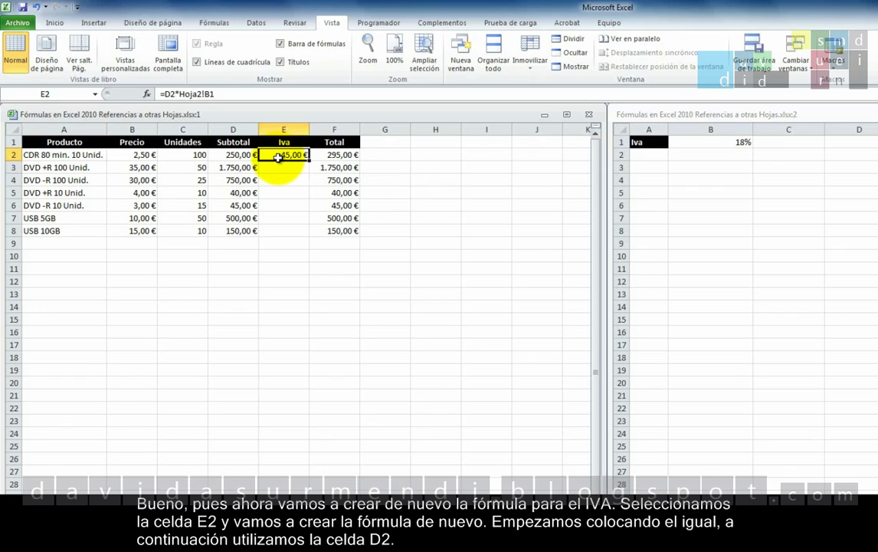
pyautogui.write('=')
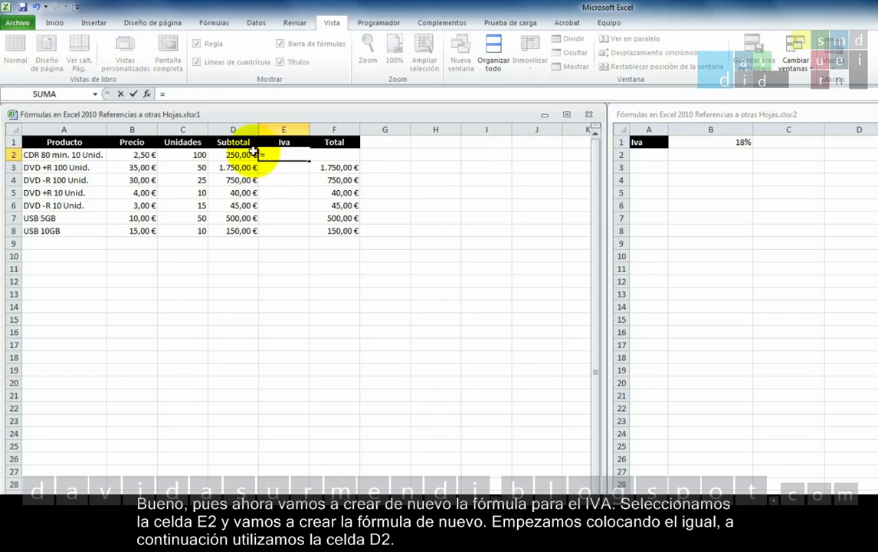
pyautogui.click(228, 154)
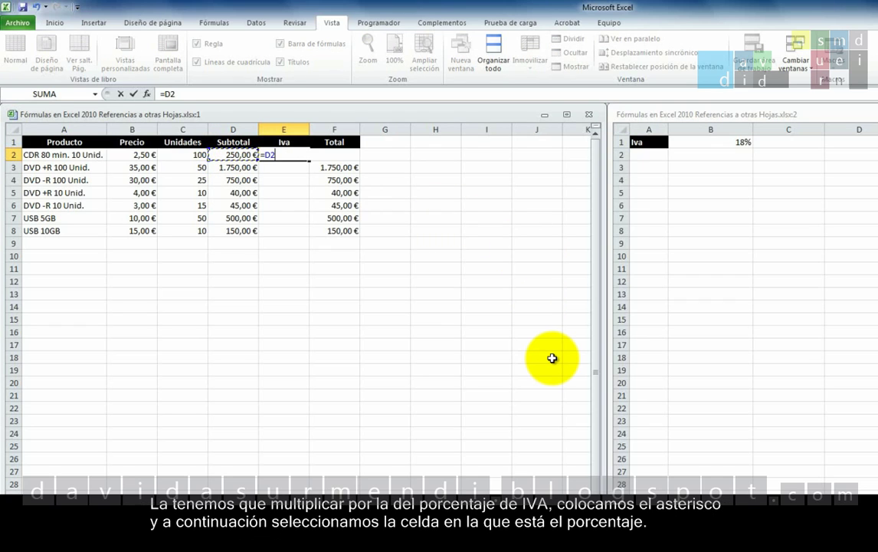
pyautogui.write('*')
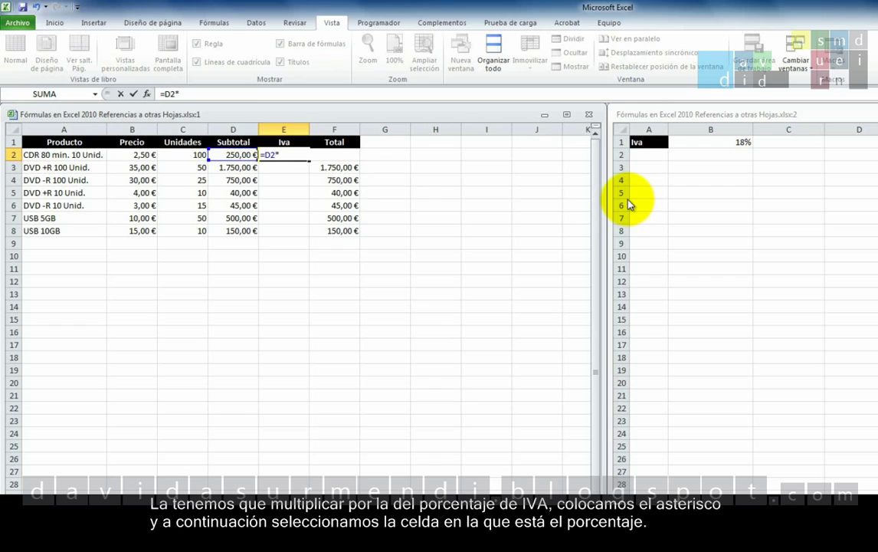
pyautogui.click(737, 144)
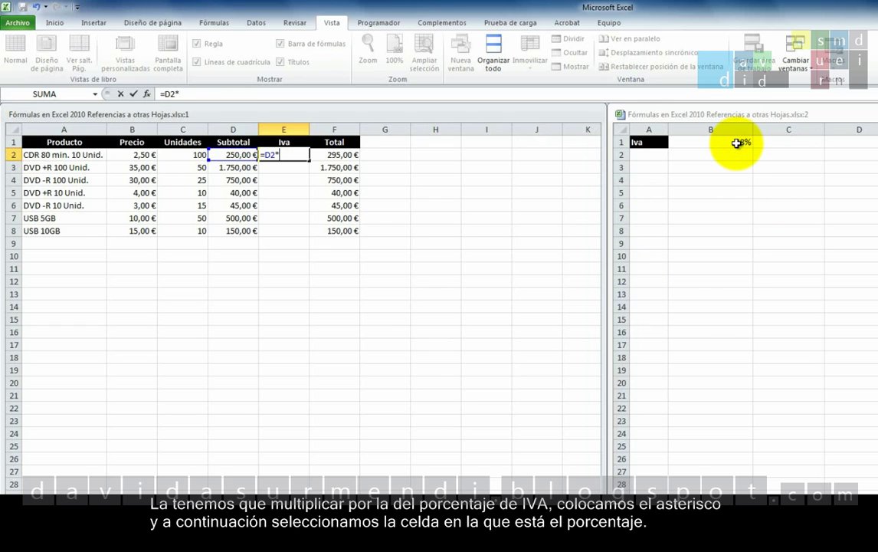
pyautogui.click(736, 144)
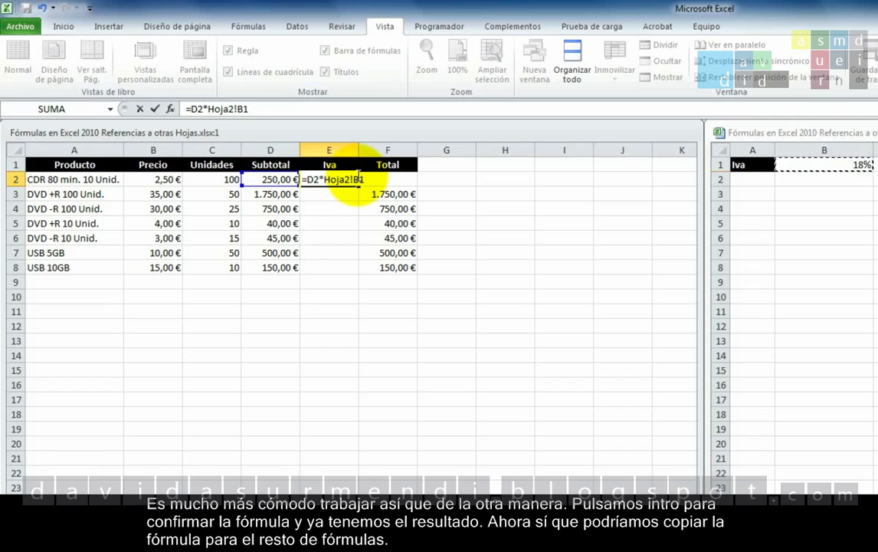
pyautogui.press('Return')
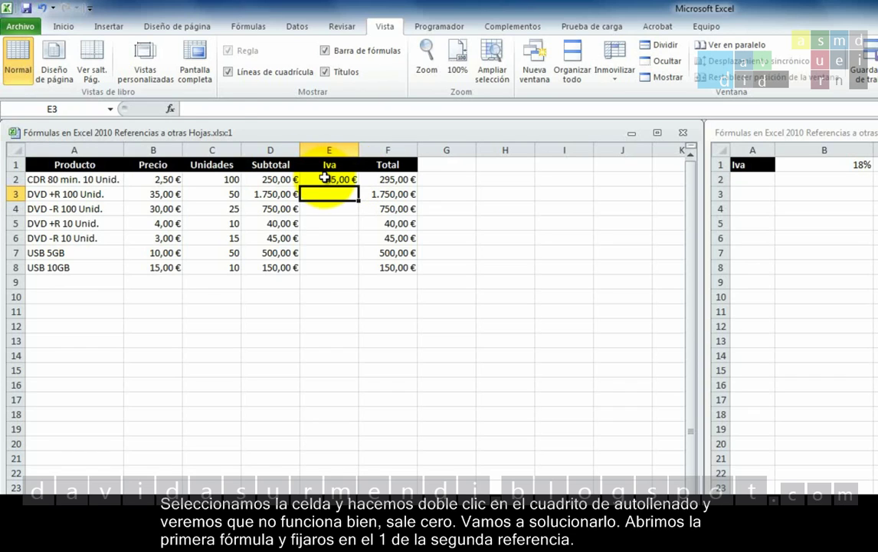
pyautogui.click(325, 177)
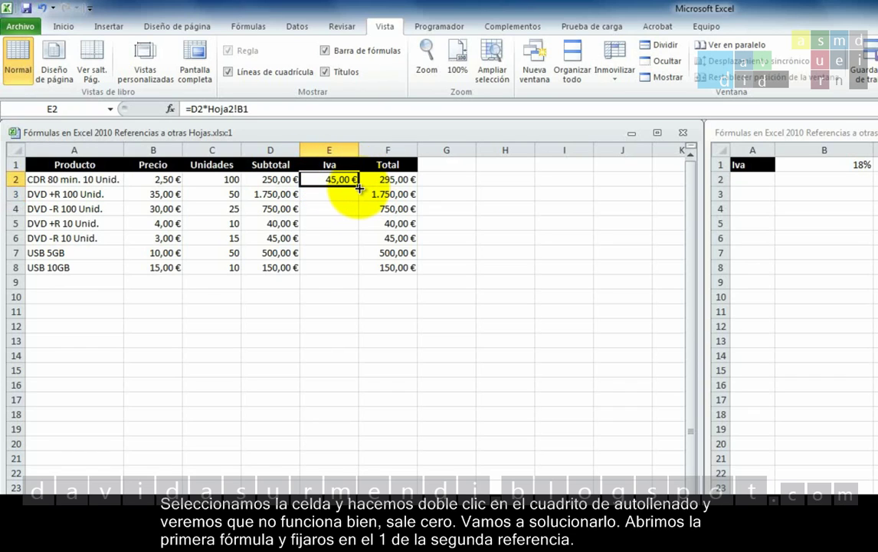
pyautogui.doubleClick(359, 187)
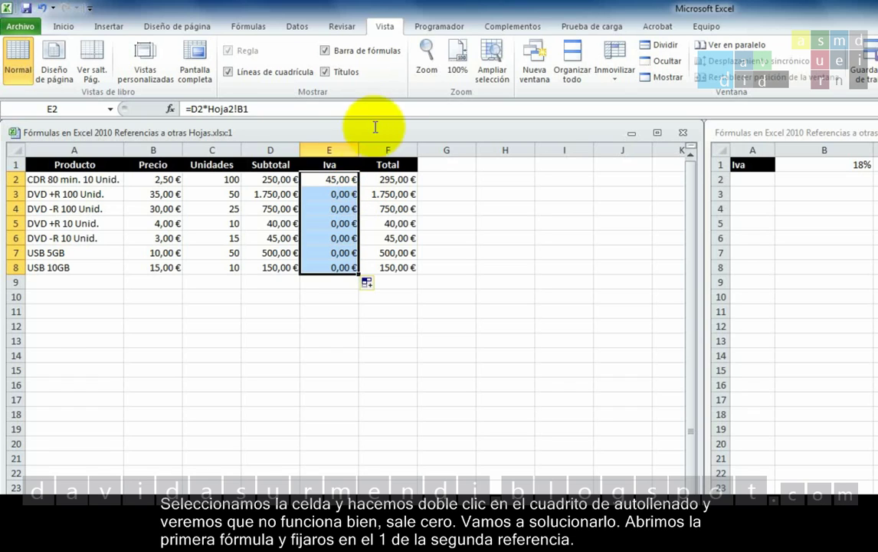
# Step: Change the Iva formula in E2 to the mixed reference =D2*Hoja2!B$1 and fill it down to E8
pyautogui.click(333, 177)
pyautogui.doubleClick(333, 177)
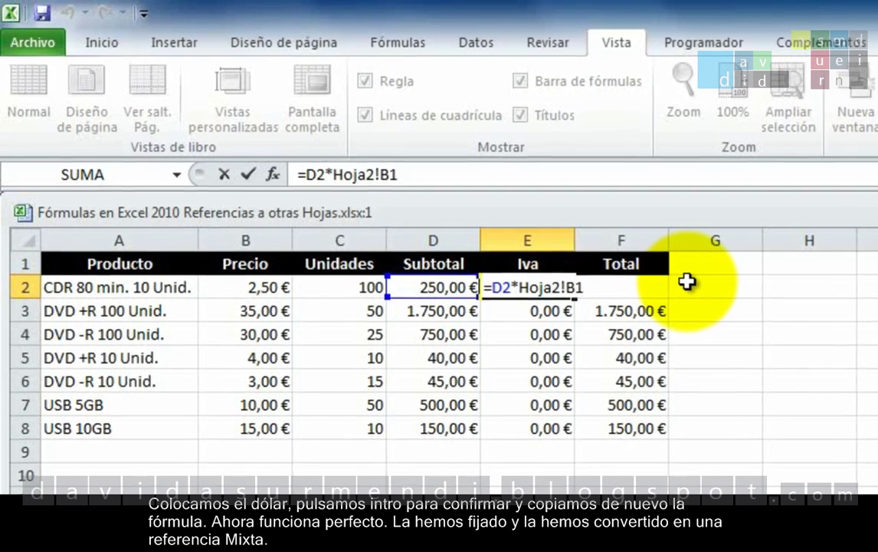
pyautogui.write('$')
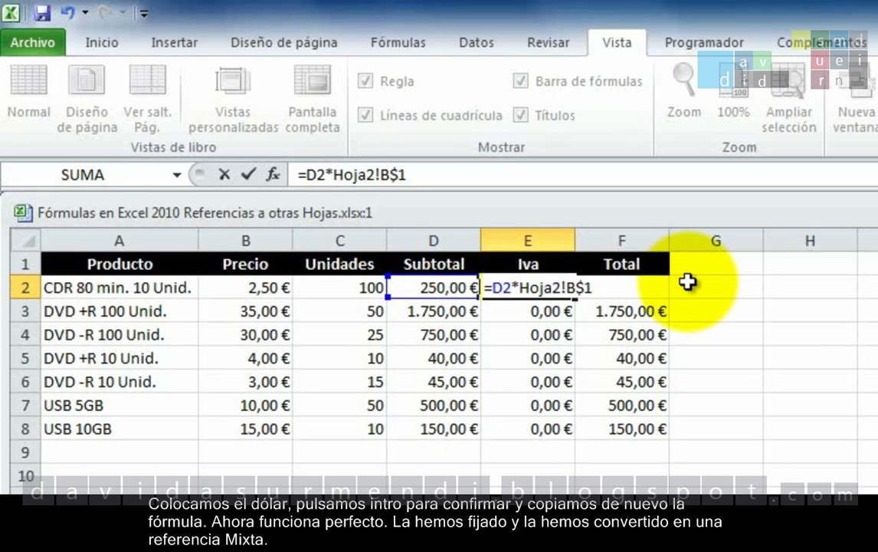
pyautogui.press('Return')
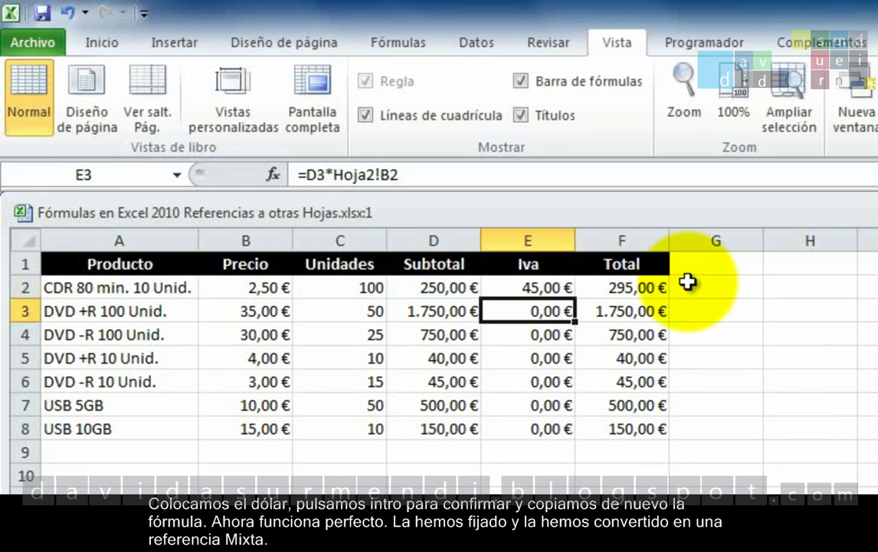
pyautogui.click(542, 291)
pyautogui.doubleClick(574, 298)
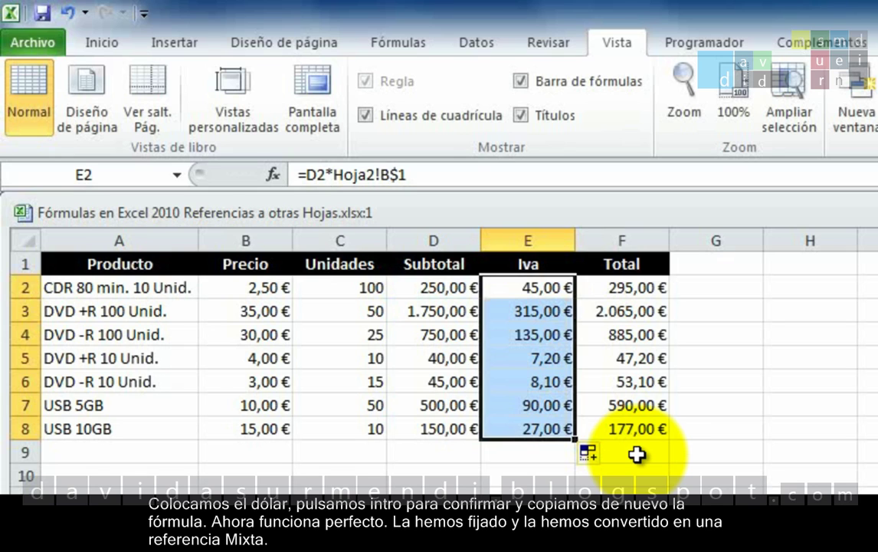
# Step: Review the mixed reference in the Iva formula in E2, leaving the formula as it is
pyautogui.click(568, 291)
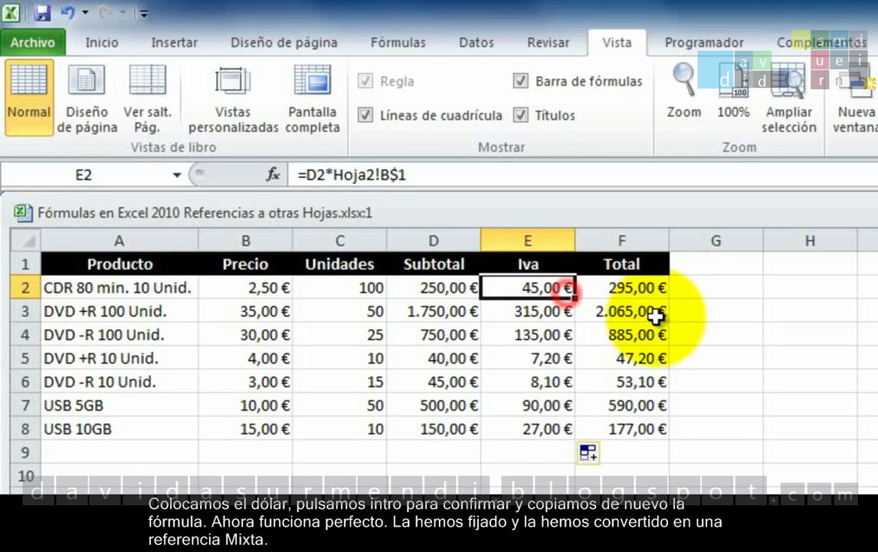
pyautogui.doubleClick(565, 286)
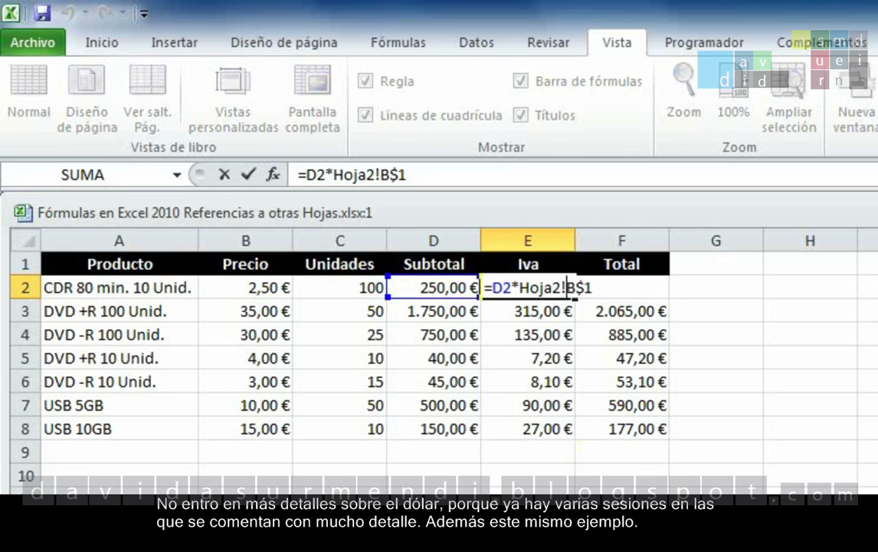
pyautogui.press('Return')
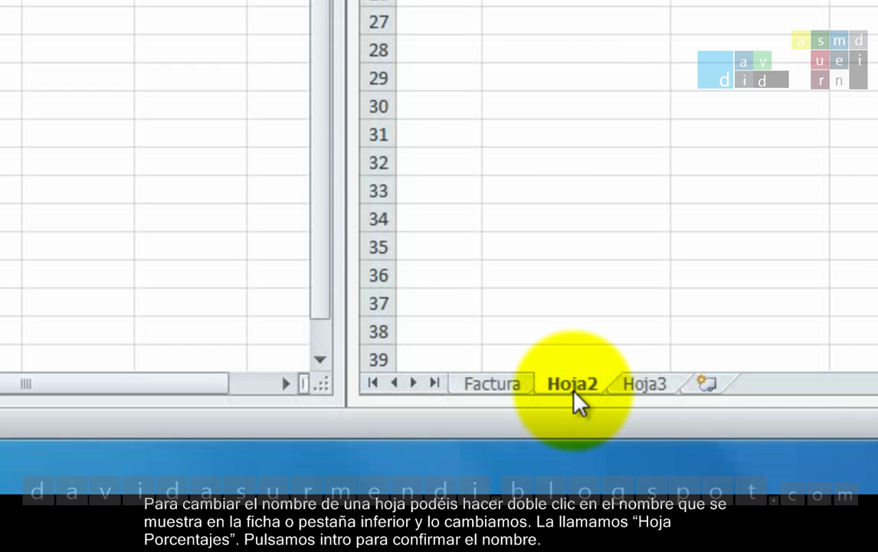
# Step: Rename the sheet Hoja2 as "Hoja Porcentajes"
pyautogui.click(574, 387)
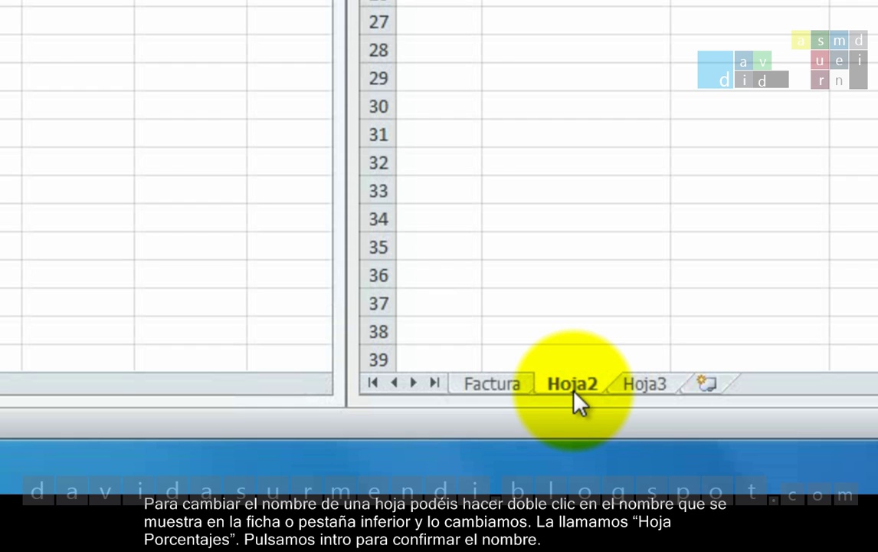
pyautogui.doubleClick(574, 387)
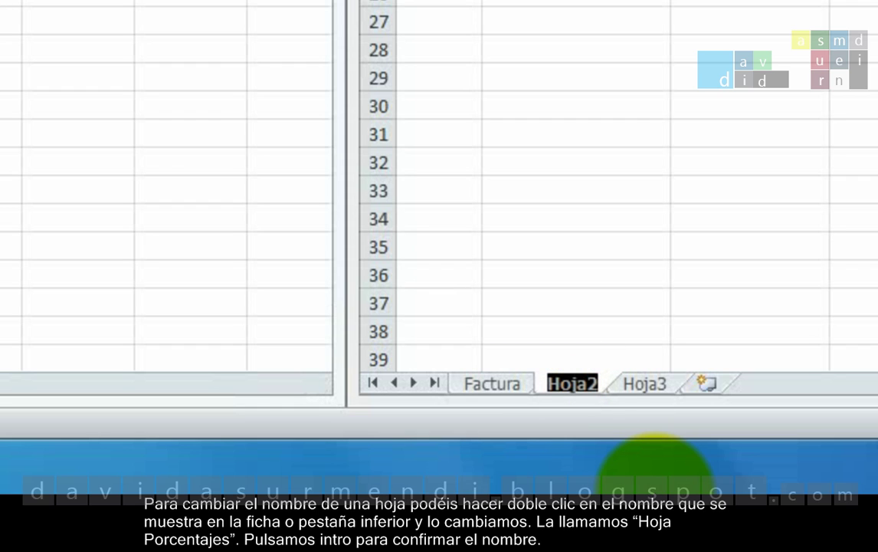
pyautogui.write('H')
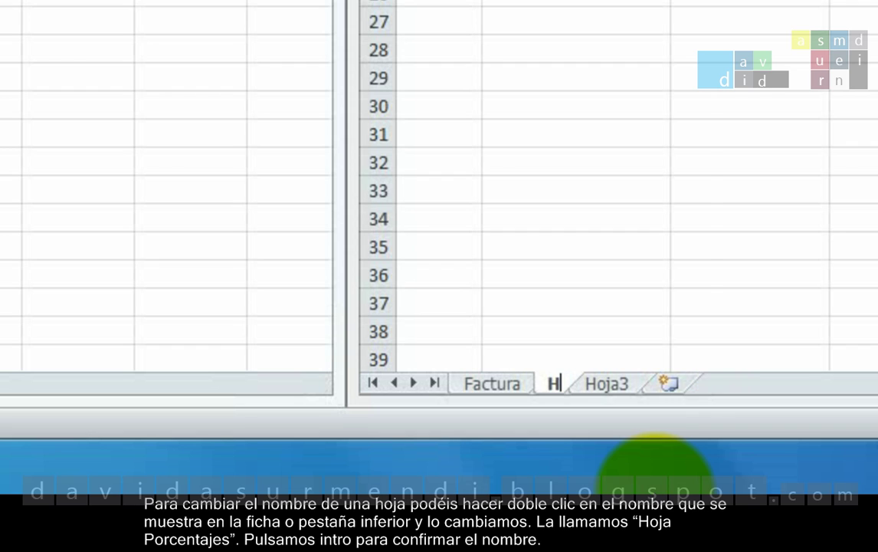
pyautogui.write('oja Porcenajes')
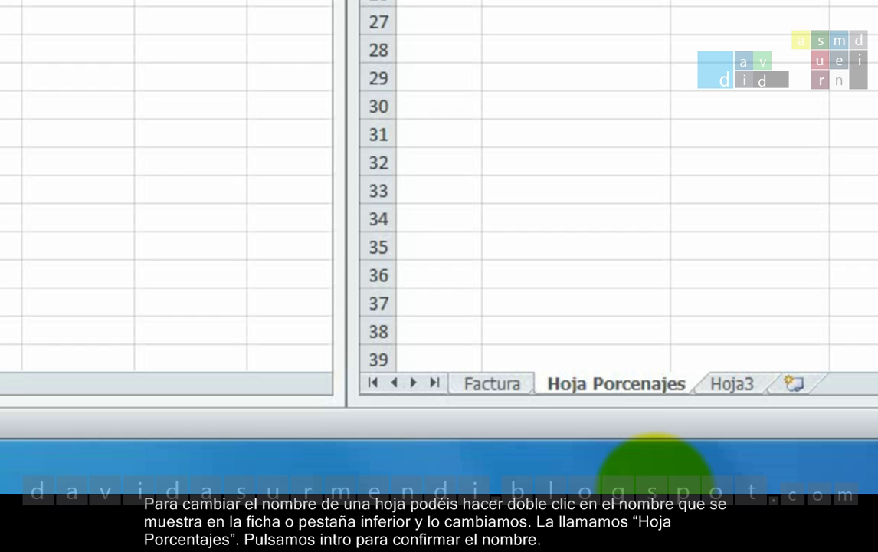
pyautogui.press('BackSpace')
pyautogui.press('BackSpace')
pyautogui.press('BackSpace')
pyautogui.press('BackSpace')
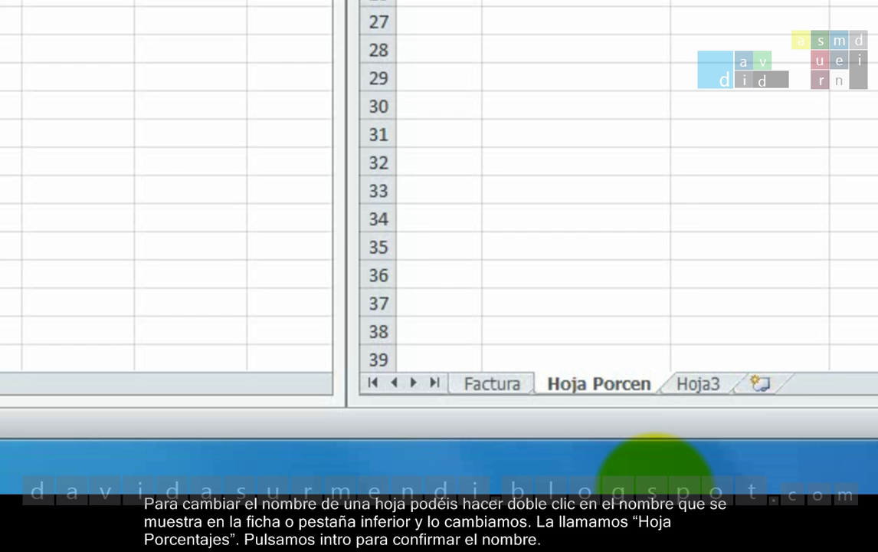
pyautogui.write('tajes')
pyautogui.press('Return')
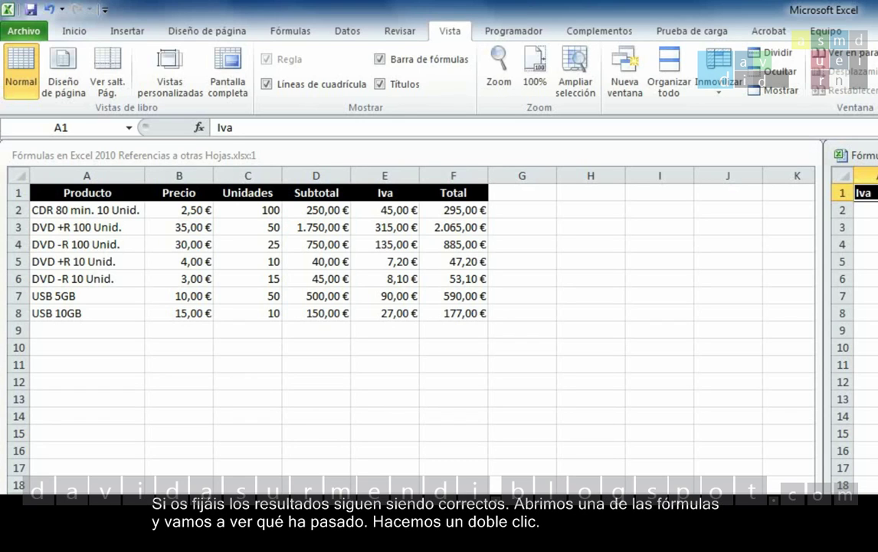
# Step: Open the Iva formula in E2 to check how it refers to the renamed sheet
pyautogui.click(387, 226)
pyautogui.doubleClick(385, 210)
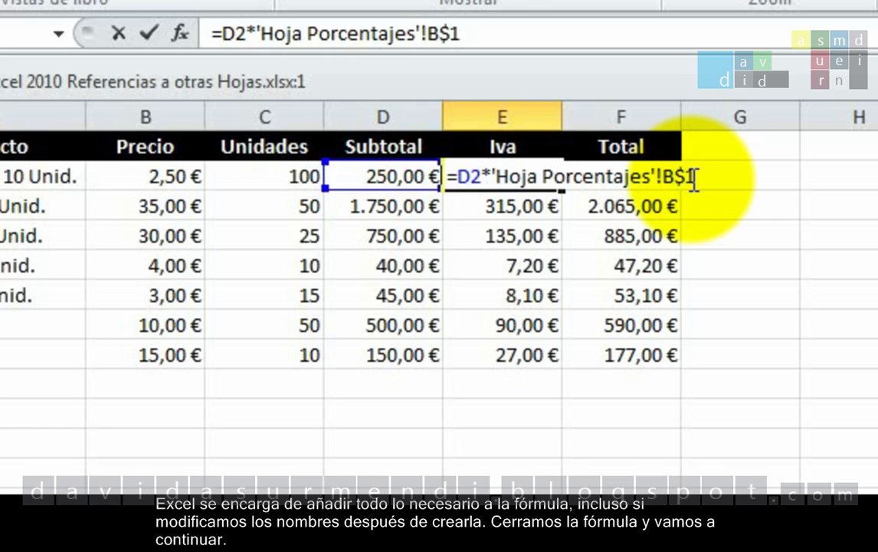
# Step: Leave the Iva formula in E2 as it is and close the workbook window showing the Factura sheet
pyautogui.press('Return')
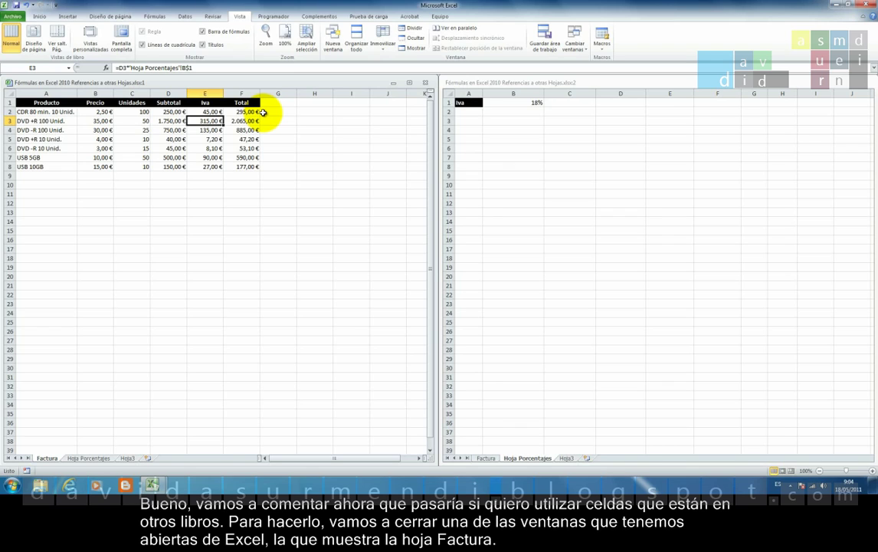
pyautogui.click(425, 84)
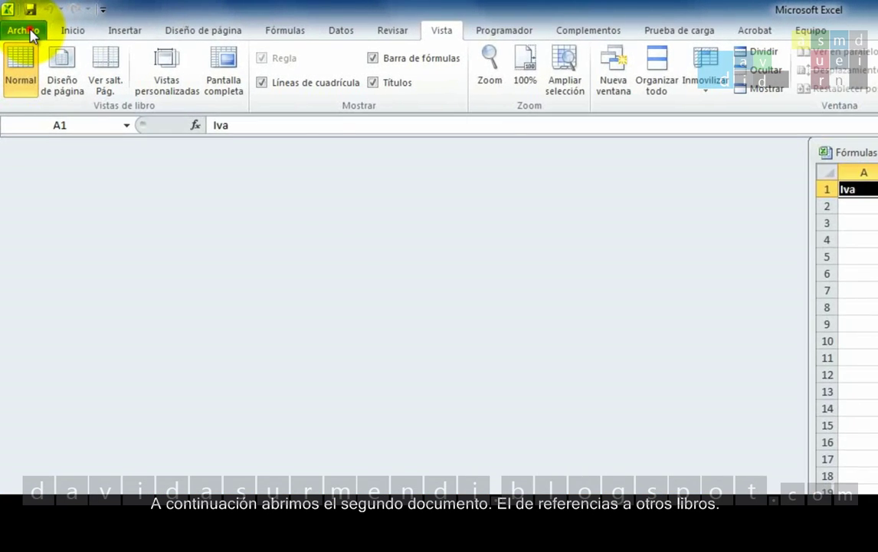
# Step: Open the workbook "Fórmulas en Excel 2010 Referencias a otros Libros.xlsx" from Documentos and enable editing
pyautogui.click(31, 34)
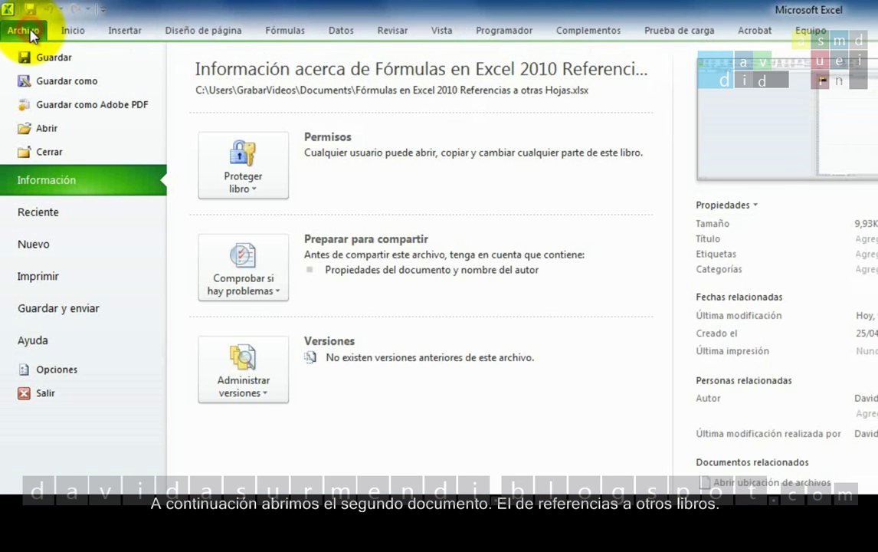
pyautogui.click(55, 126)
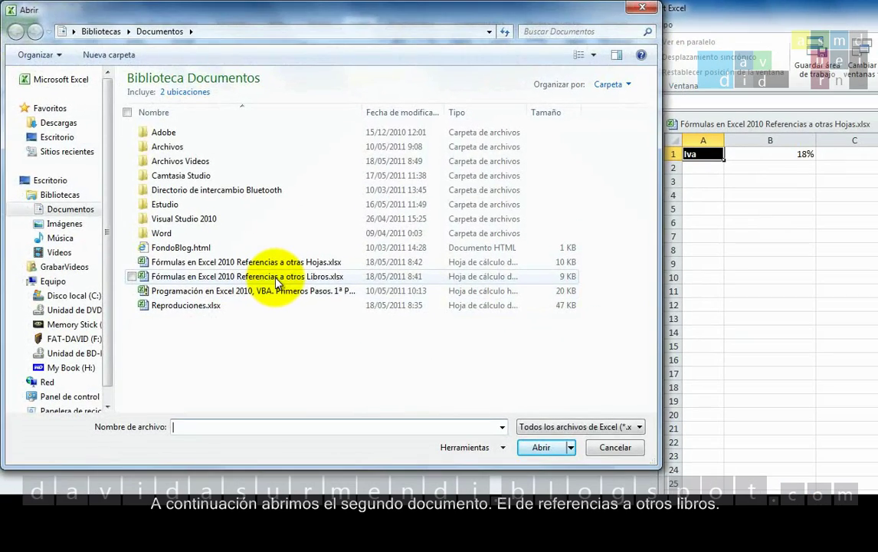
pyautogui.click(281, 287)
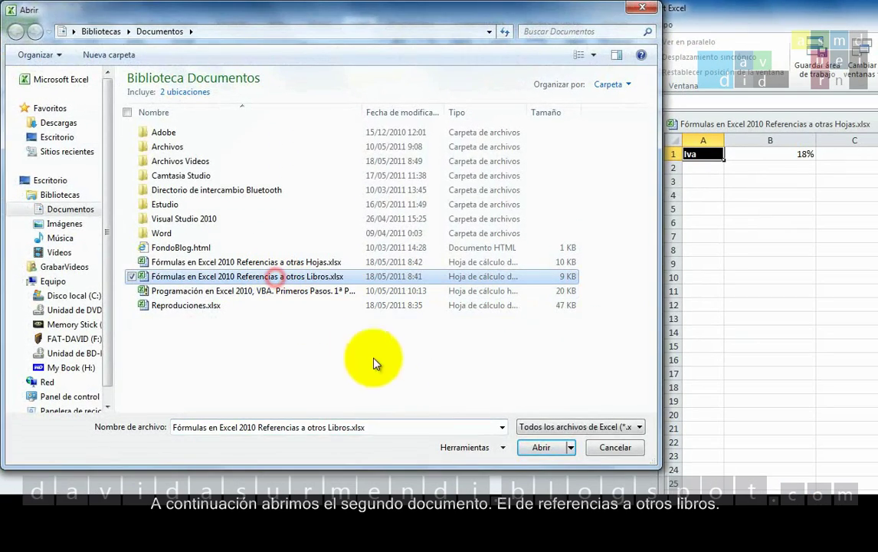
pyautogui.click(537, 447)
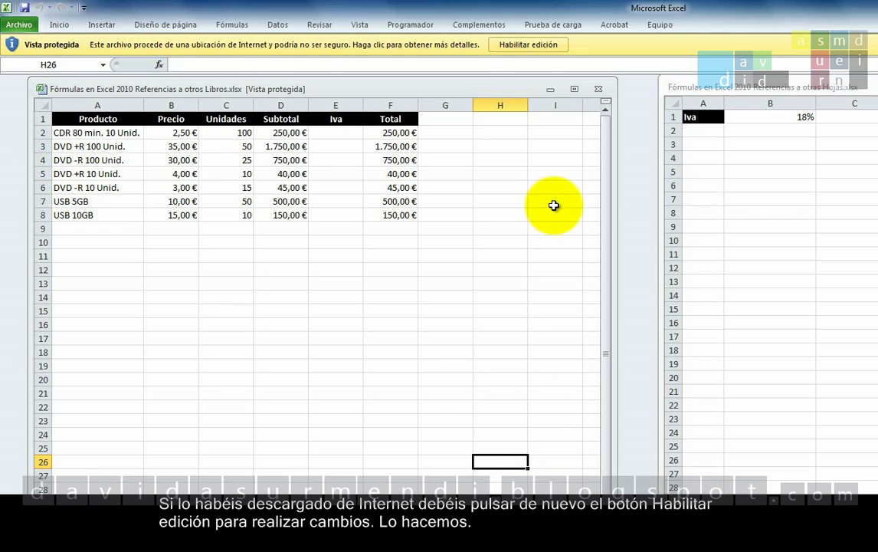
pyautogui.click(521, 48)
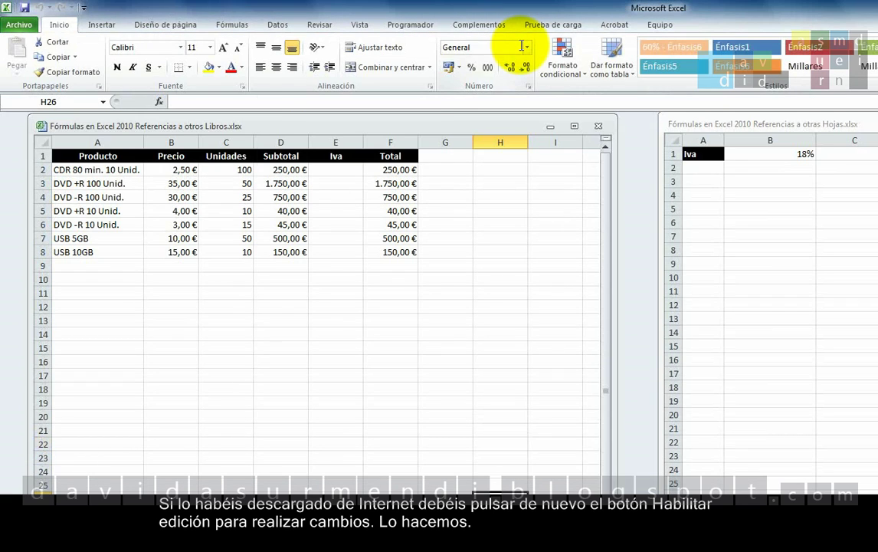
# Step: Arrange the two open workbooks with the Vertical option, leaving "Ventanas del libro activo" unticked
pyautogui.click(354, 25)
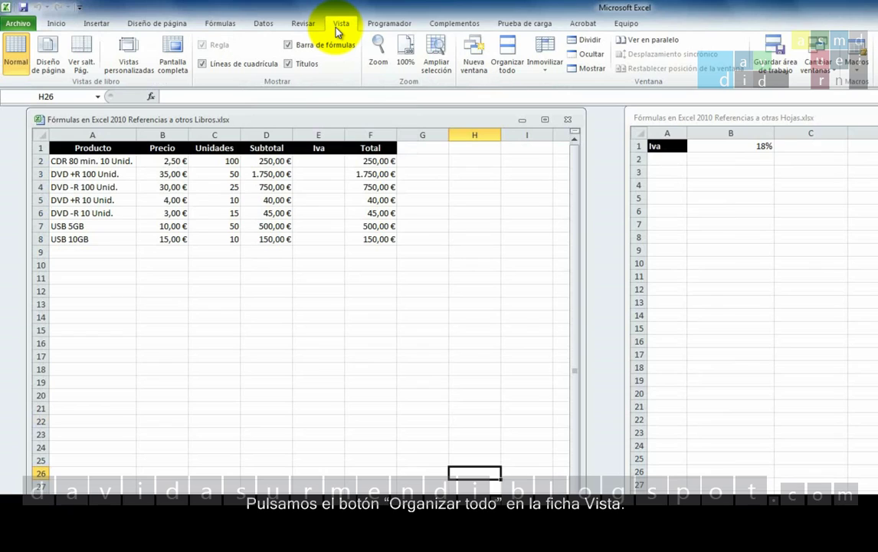
pyautogui.click(501, 61)
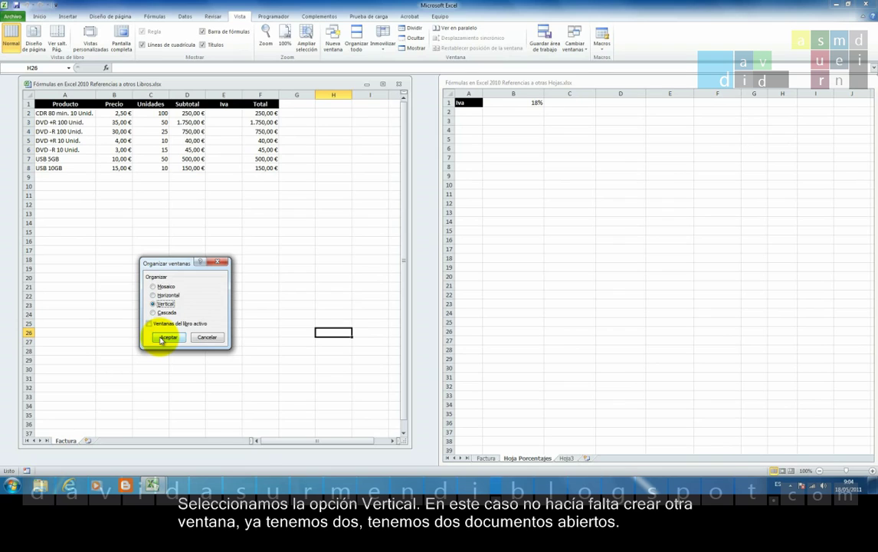
pyautogui.click(162, 338)
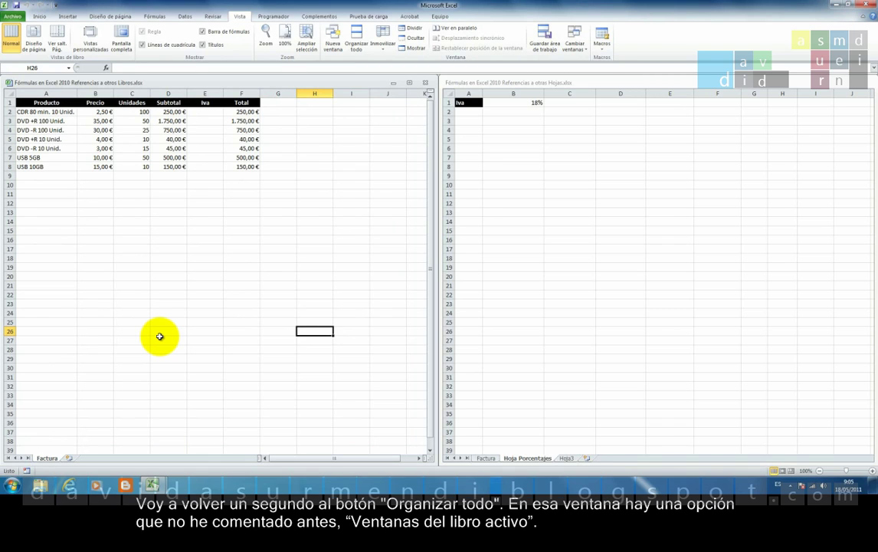
pyautogui.click(358, 38)
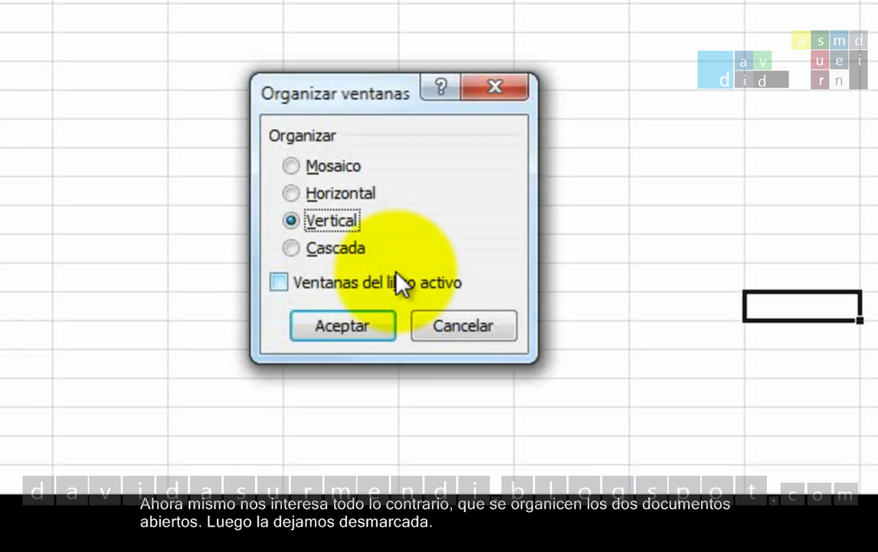
pyautogui.click(444, 335)
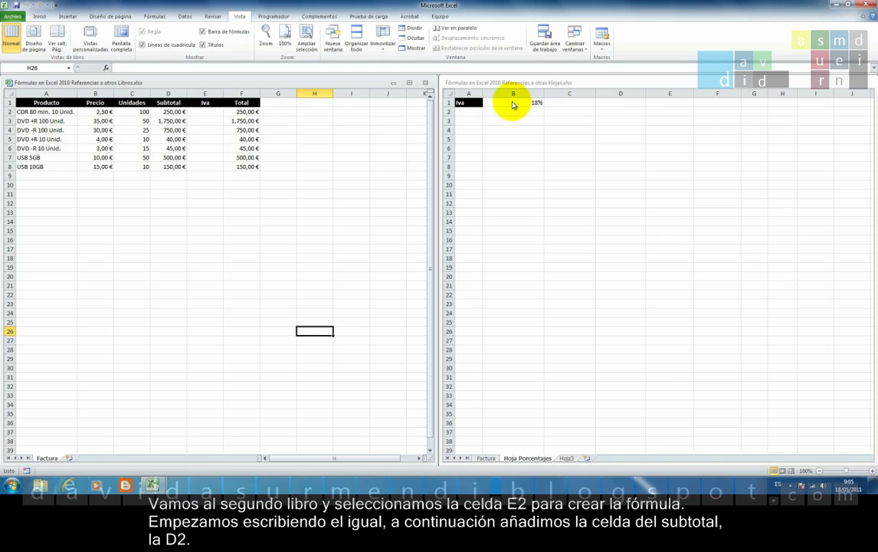
# Step: Build a formula in E2 multiplying subtotal D2 by cell B1 of Hoja Porcentajes in the "Referencias a otras Hojas" workbook
pyautogui.click(198, 113)
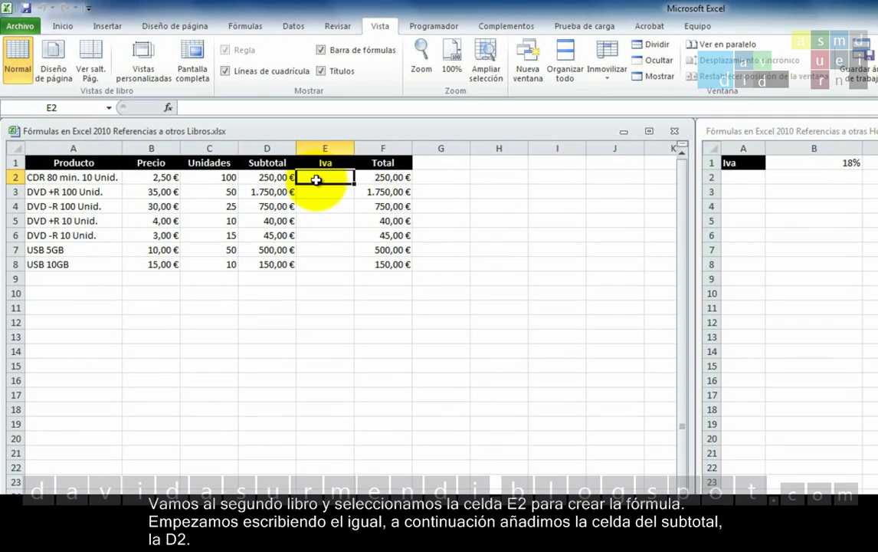
pyautogui.write('=')
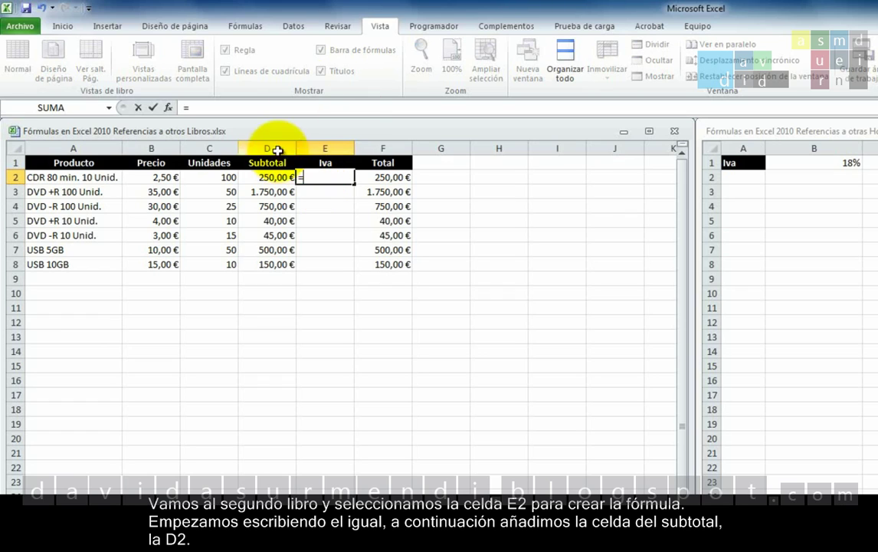
pyautogui.click(255, 175)
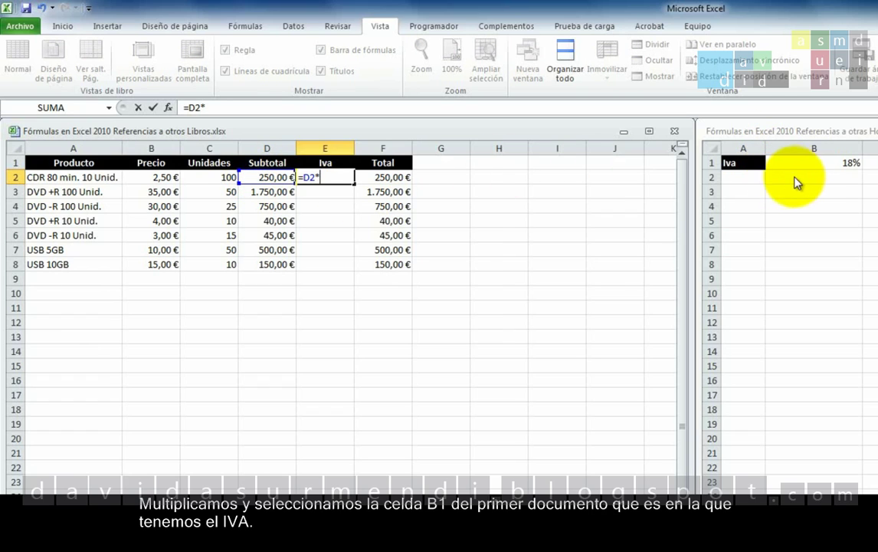
pyautogui.click(816, 164)
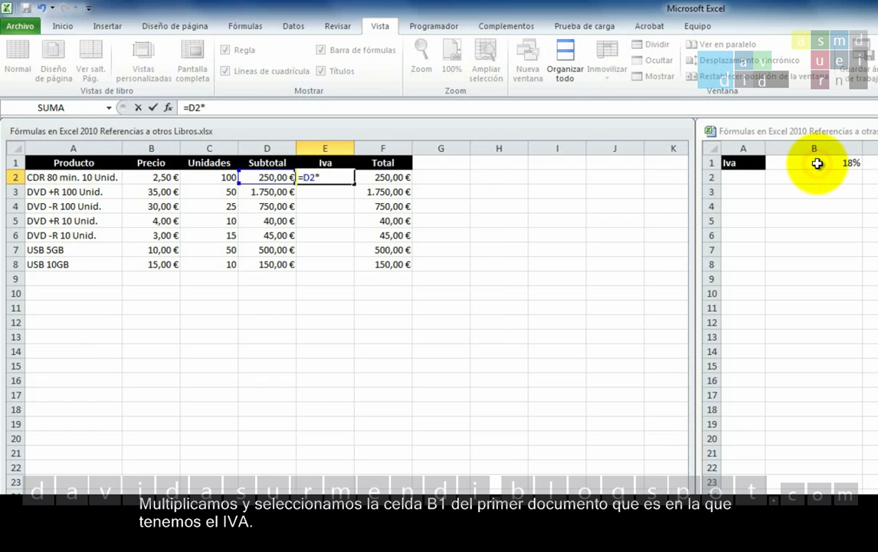
pyautogui.click(817, 164)
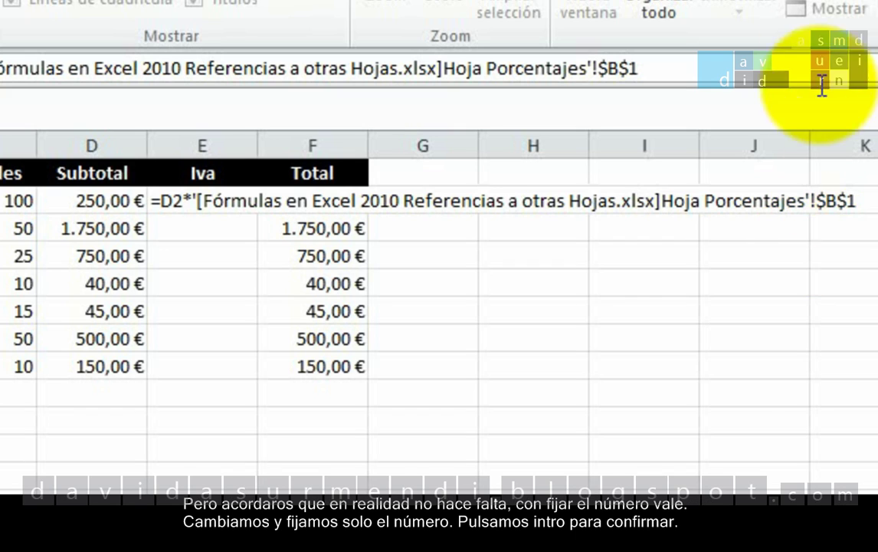
# Step: Change the external reference in the E2 formula from $B$1 to B$1 and fill the formula down to E8
pyautogui.click(839, 200)
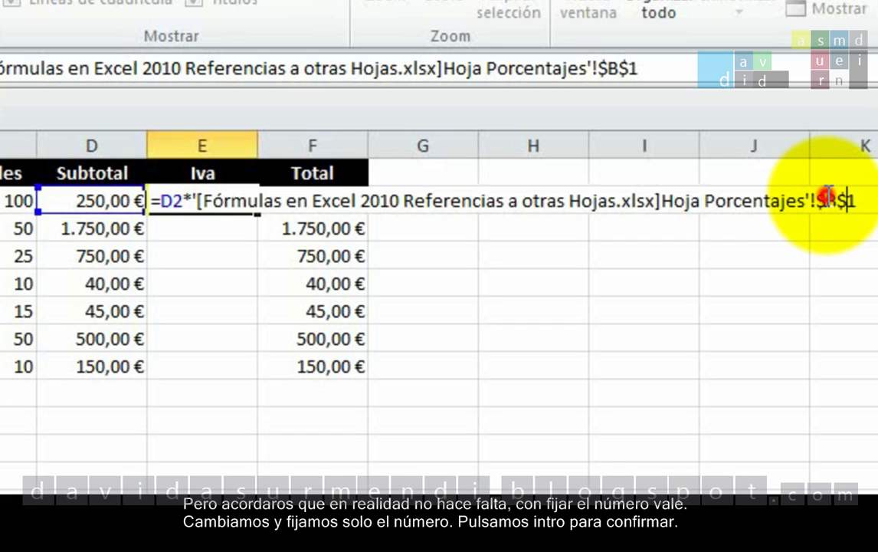
pyautogui.press('Left')
pyautogui.press('Left')
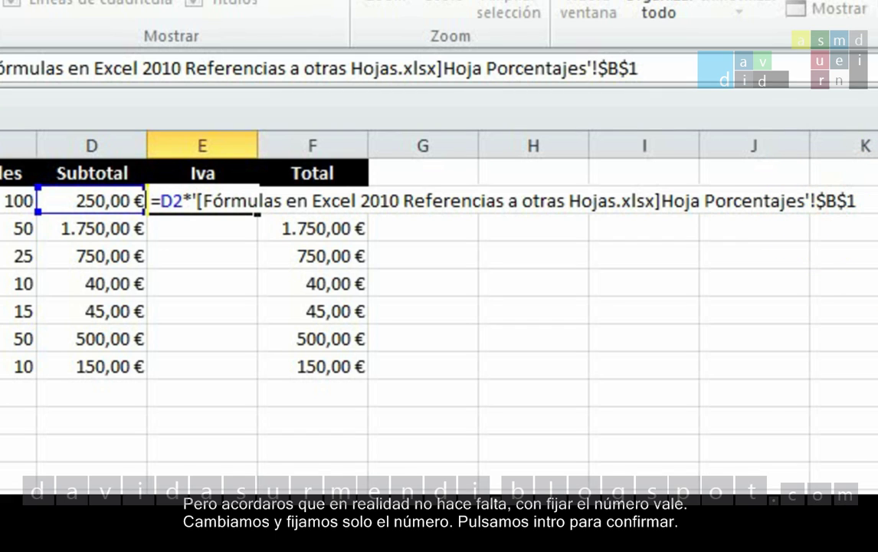
pyautogui.press('BackSpace')
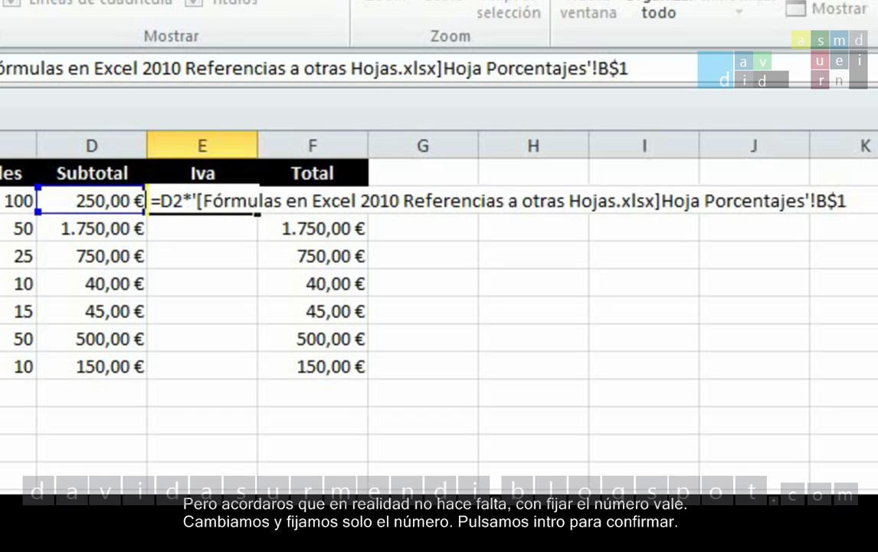
pyautogui.press('Return')
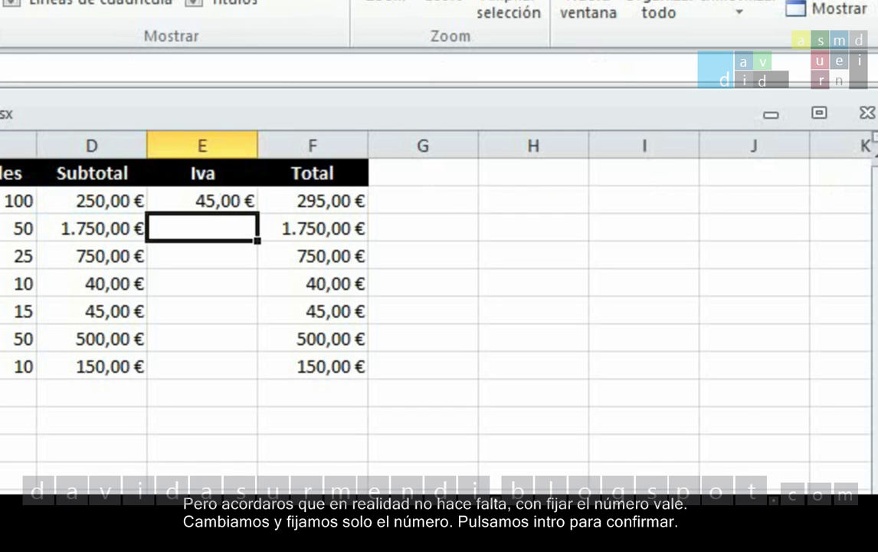
pyautogui.click(243, 202)
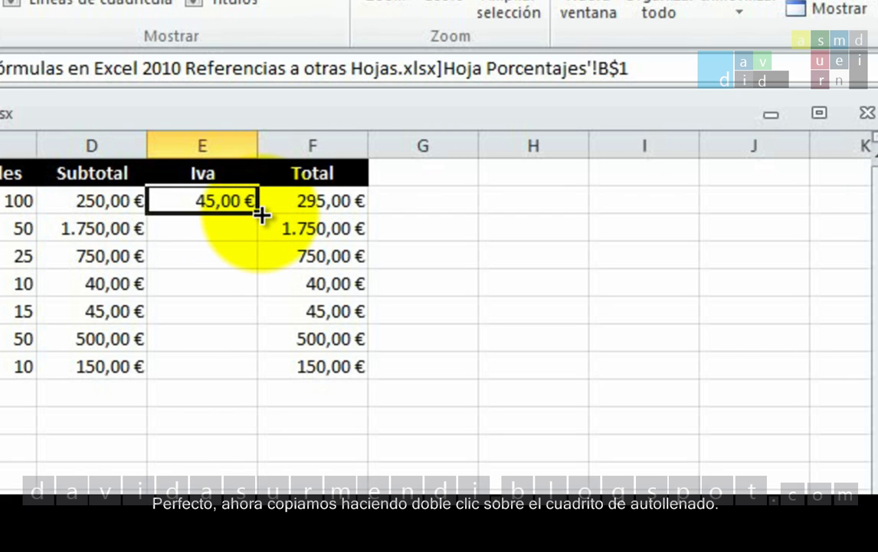
pyautogui.doubleClick(258, 213)
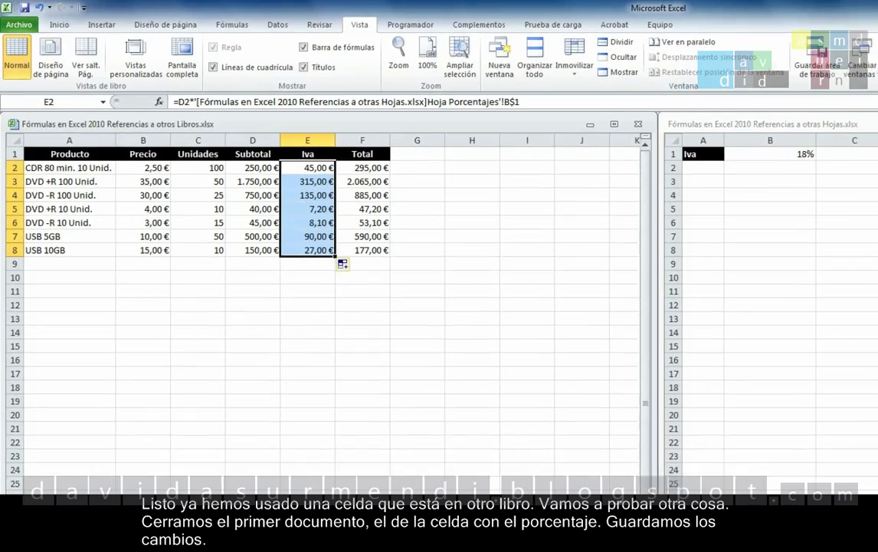
# Step: Close the workbook "Fórmulas en Excel 2010 Referencias a otras Hojas.xlsx", saving its changes
pyautogui.click(818, 88)
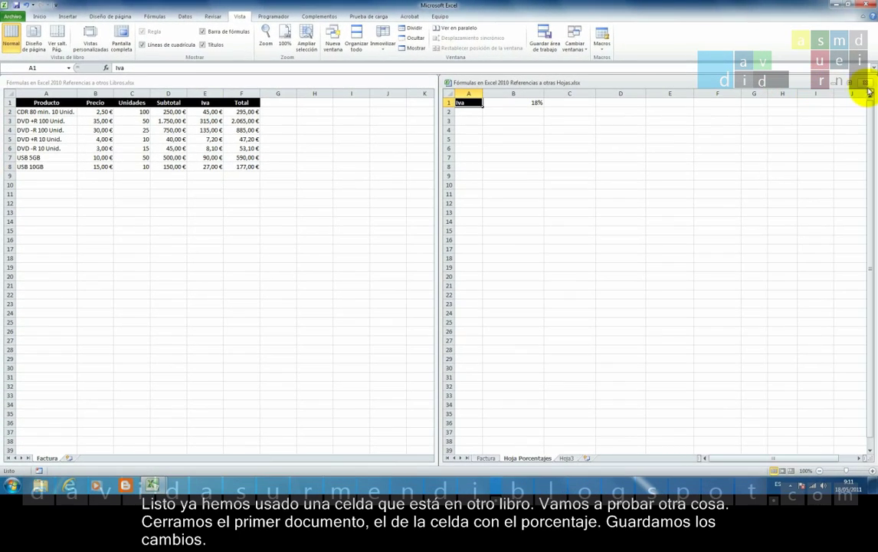
pyautogui.click(867, 84)
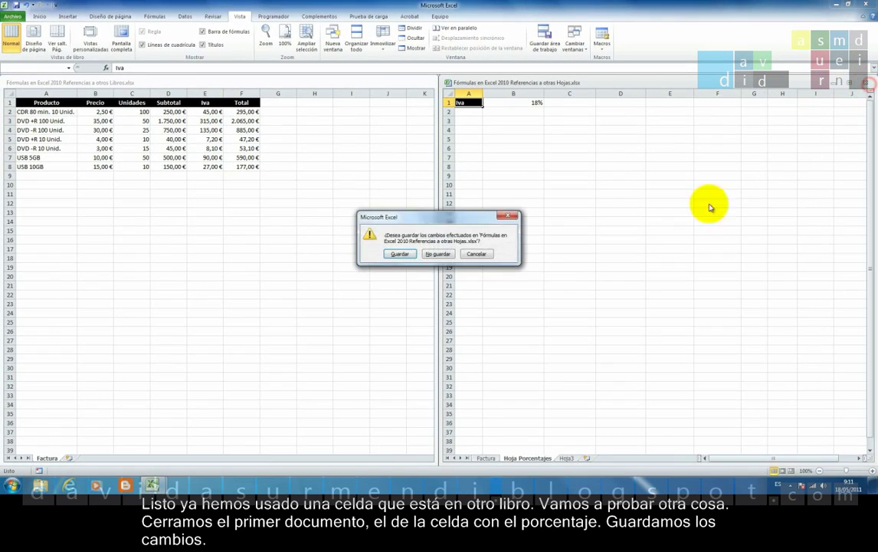
pyautogui.click(393, 255)
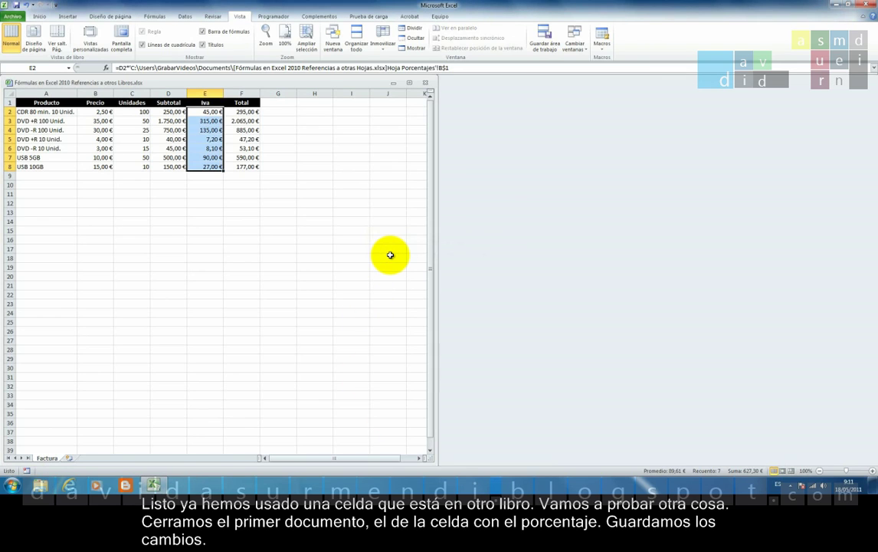
# Step: Maximise the remaining workbook and open the Iva formula in E2 to check how it refers to the closed workbook
pyautogui.click(410, 83)
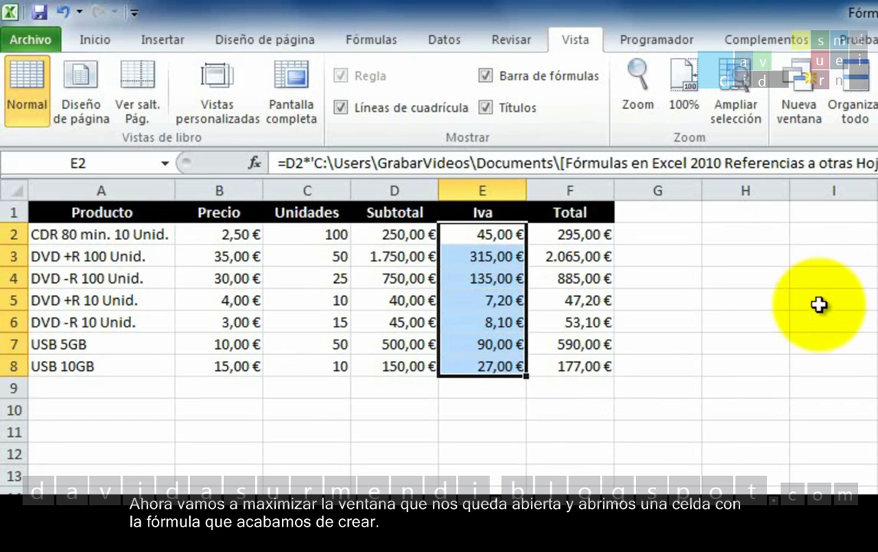
pyautogui.doubleClick(509, 240)
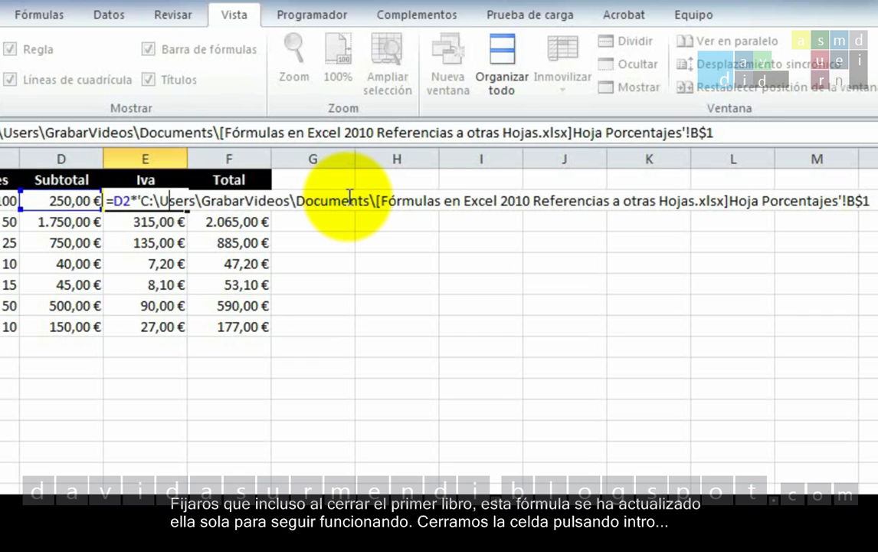
pyautogui.press('Return')
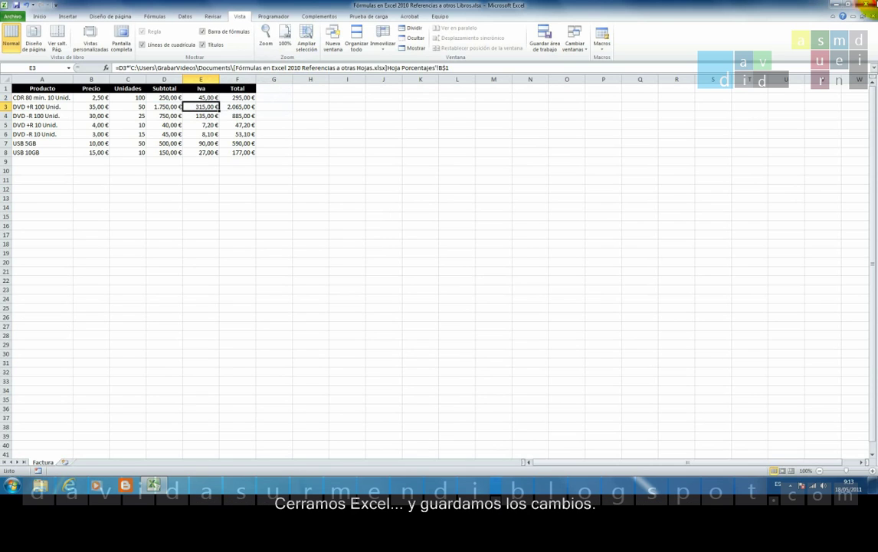
# Step: Exit Excel, saving the changes to "Fórmulas en Excel 2010 Referencias a otros Libros.xlsx"
pyautogui.click(865, 4)
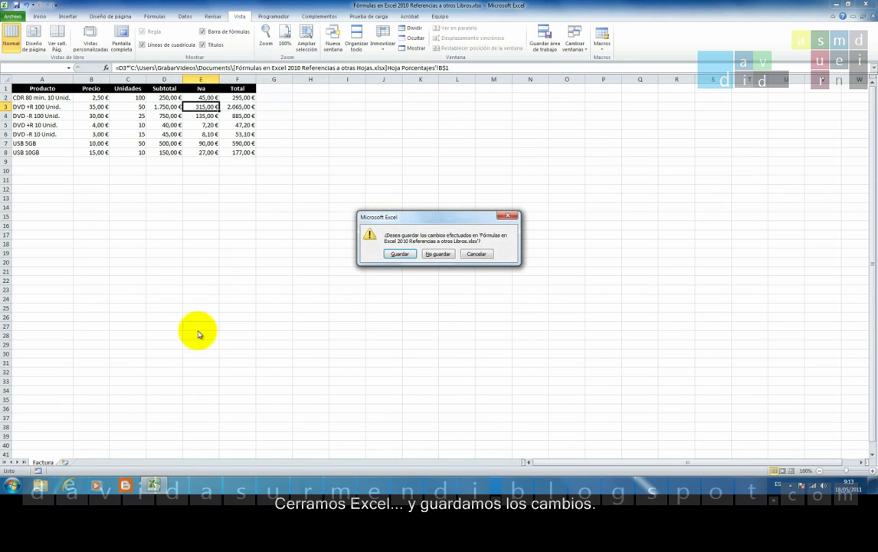
pyautogui.click(396, 254)
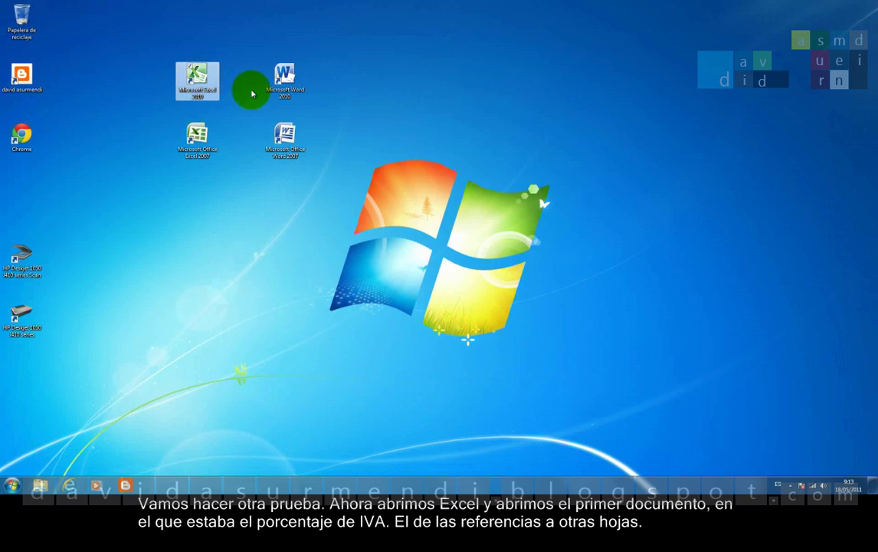
# Step: Start Excel 2010 and open the workbook "Fórmulas en Excel 2010 Referencias a otras Hojas.xlsx" from Documentos
pyautogui.doubleClick(205, 82)
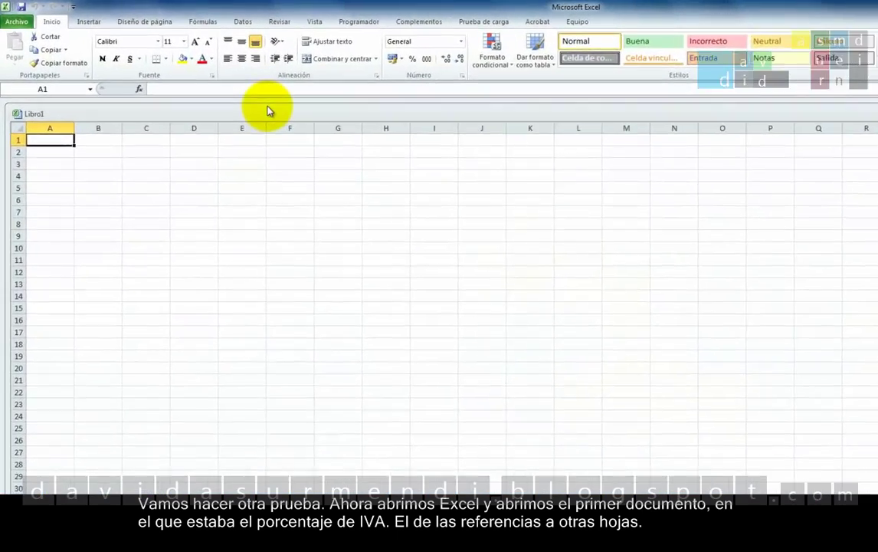
pyautogui.click(20, 27)
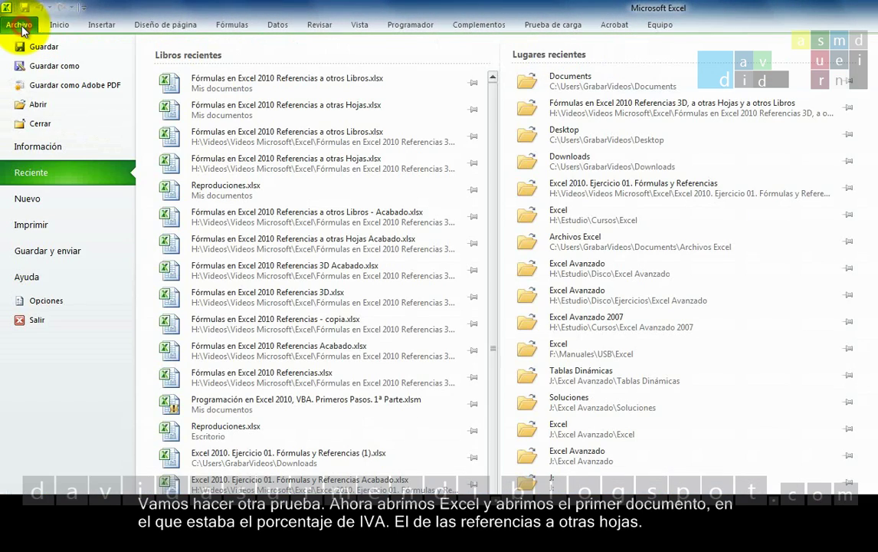
pyautogui.click(68, 104)
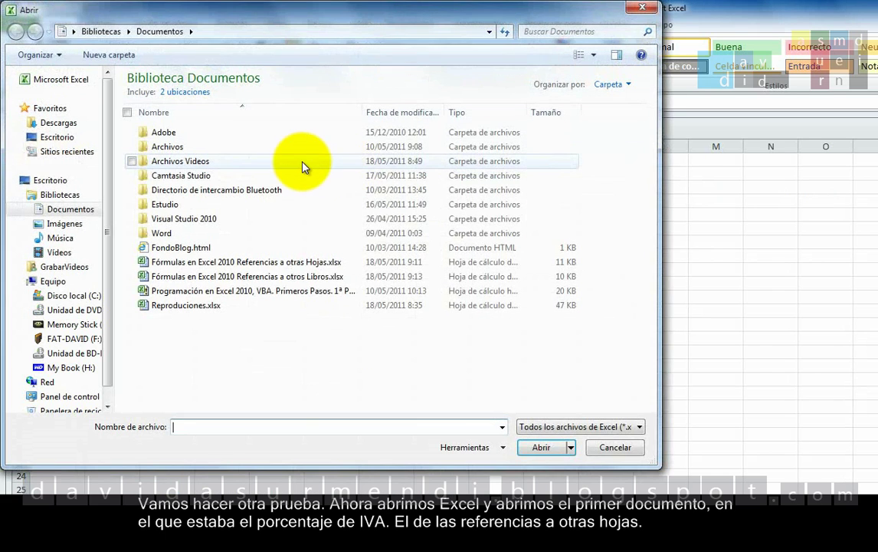
pyautogui.click(313, 261)
pyautogui.click(541, 447)
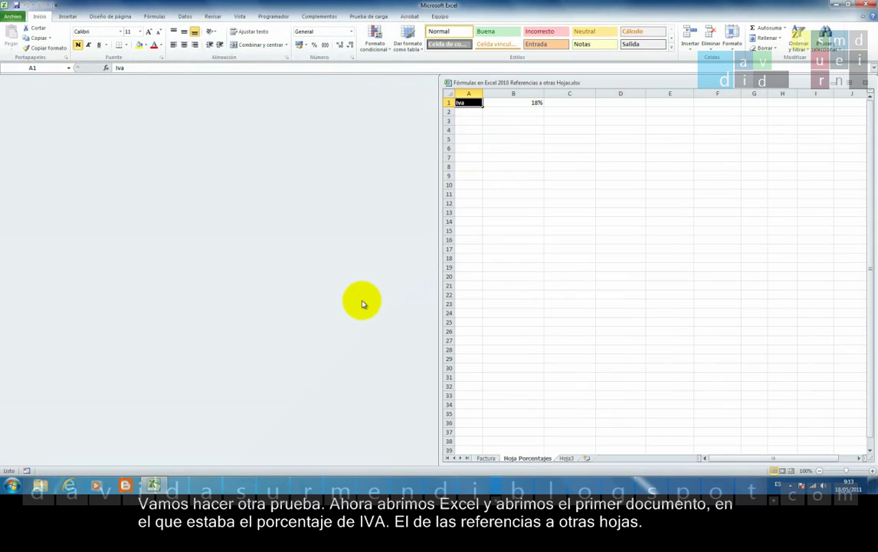
# Step: Maximise the open workbook and set the Iva percentage in B1 of the Hoja Porcentajes sheet to 20%
pyautogui.click(845, 81)
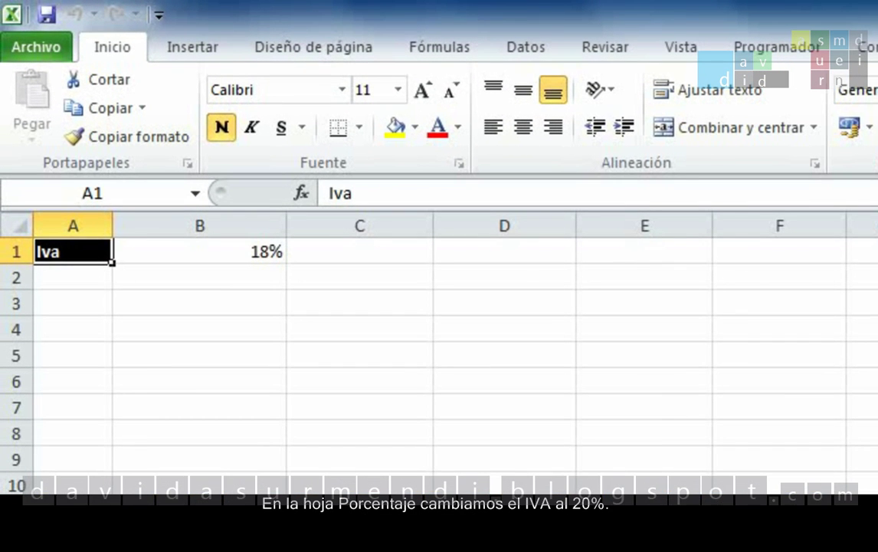
pyautogui.click(238, 251)
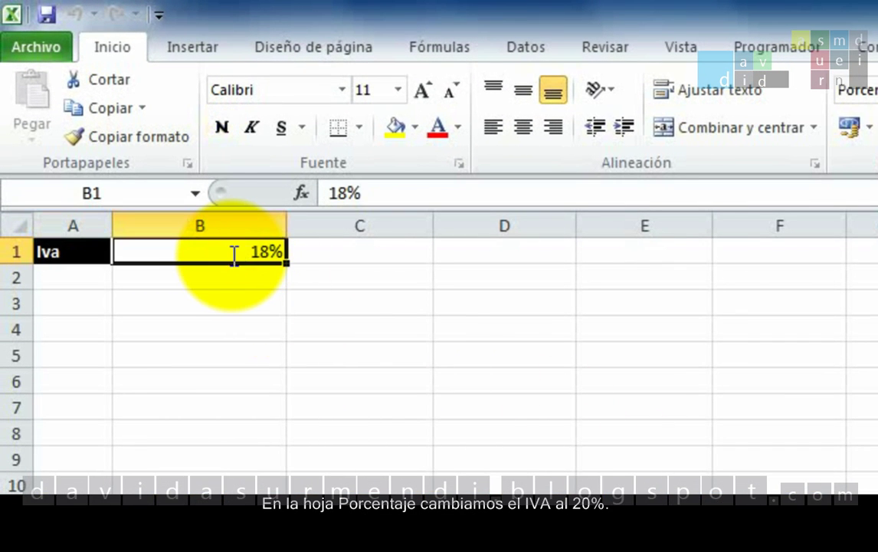
pyautogui.write('20%')
pyautogui.press('Return')
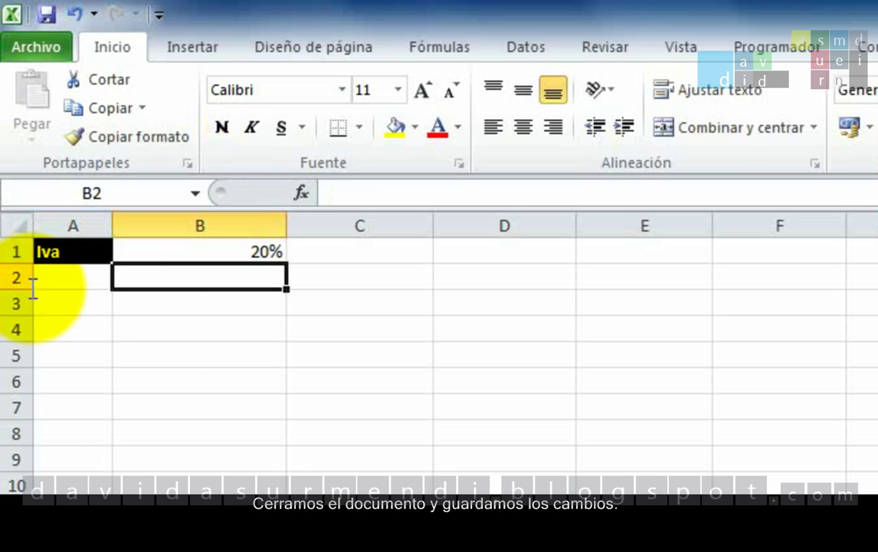
# Step: Close the workbook "Fórmulas en Excel 2010 Referencias a otras Hojas.xlsx", saving its changes
pyautogui.click(30, 46)
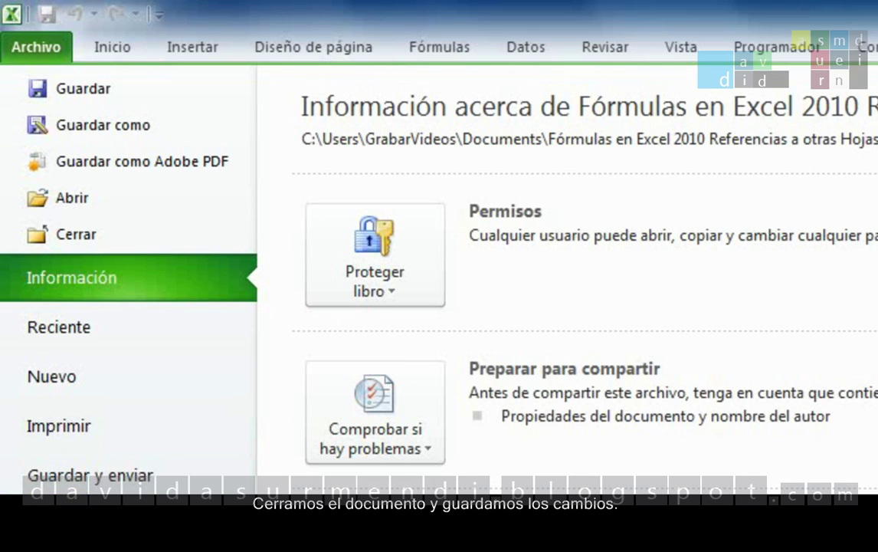
pyautogui.click(86, 232)
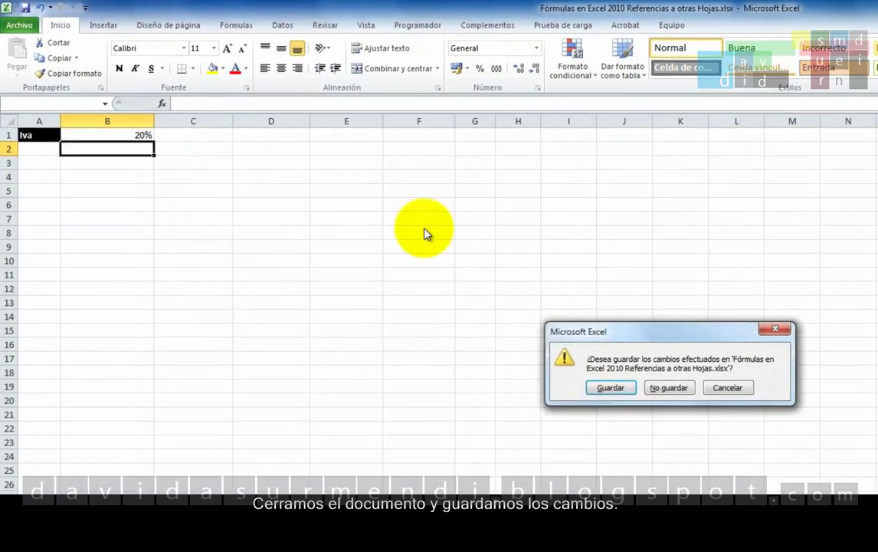
pyautogui.click(610, 387)
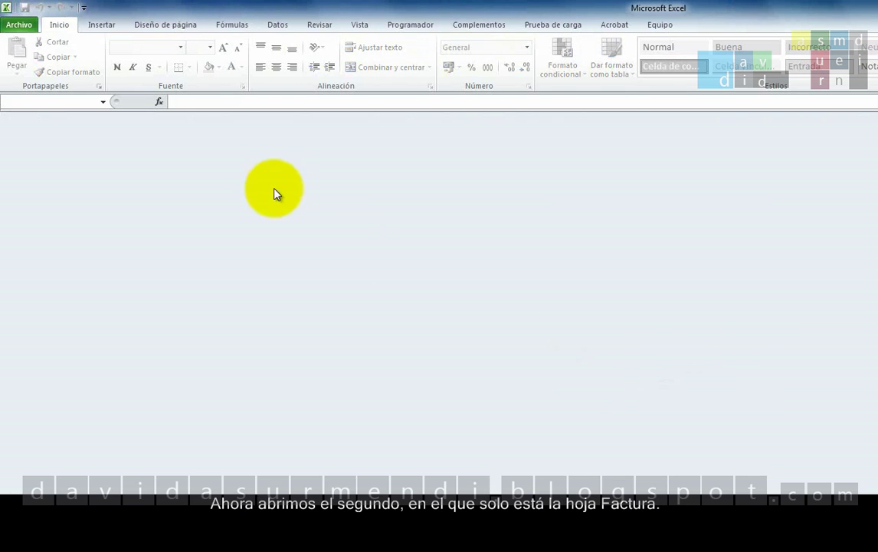
# Step: Open "Fórmulas en Excel 2010 Referencias a otros Libros.xlsx" from Documentos and enable its content to update the links
pyautogui.click(25, 26)
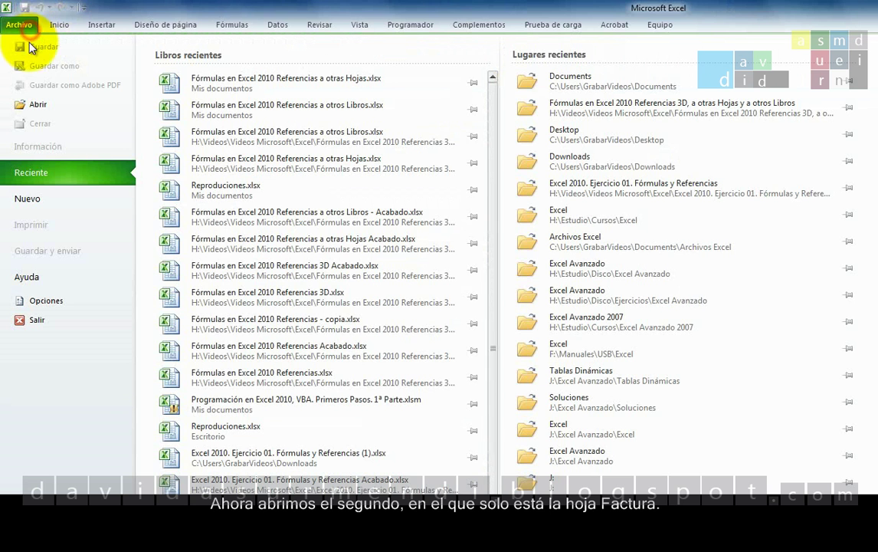
pyautogui.click(57, 111)
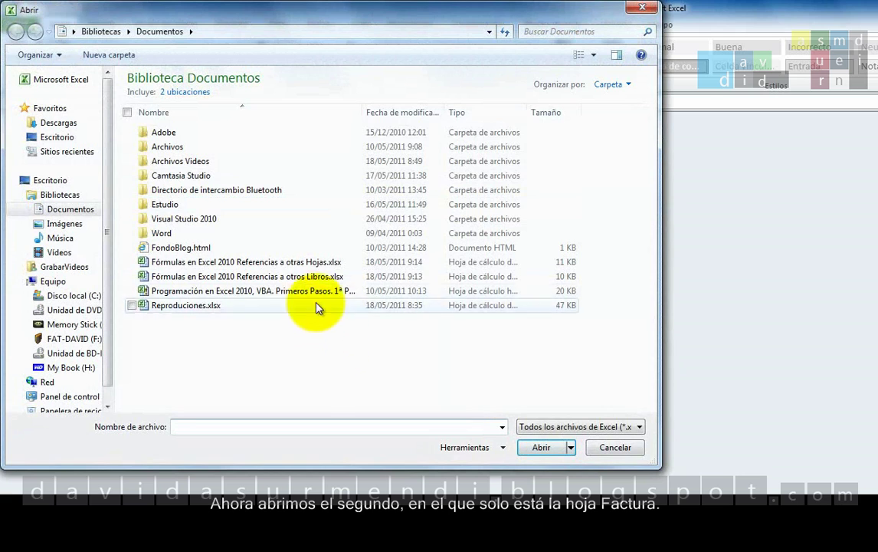
pyautogui.click(305, 276)
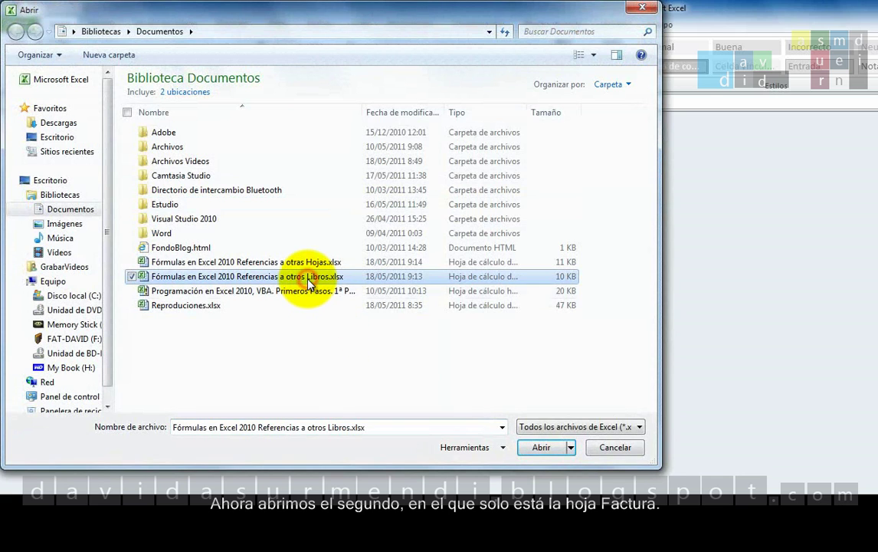
pyautogui.click(541, 448)
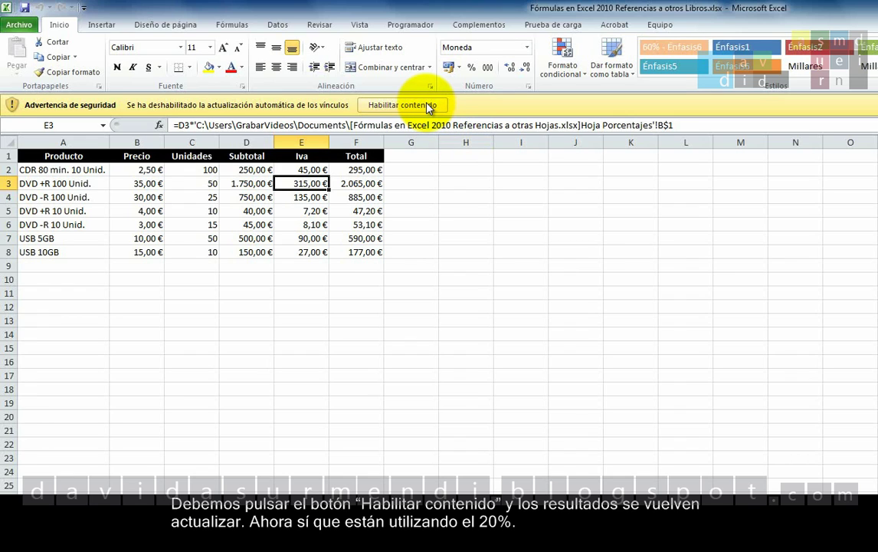
pyautogui.click(402, 105)
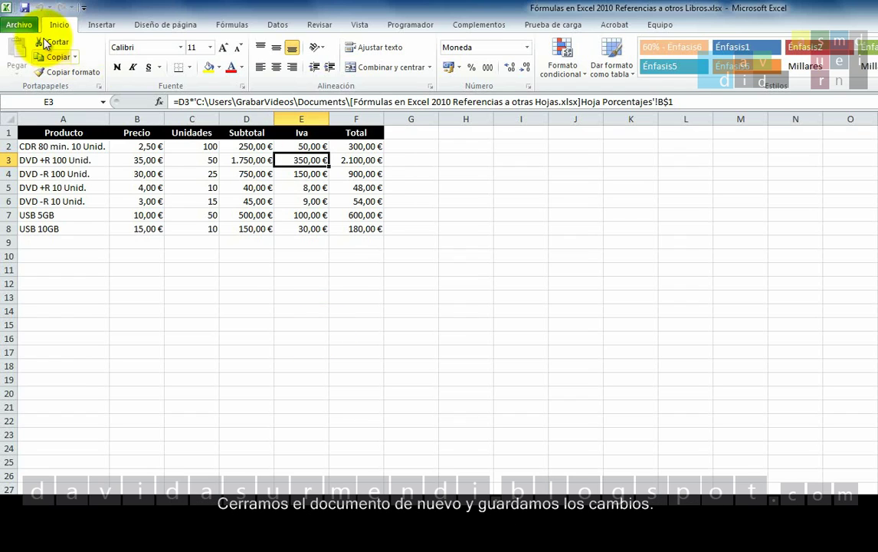
# Step: Close the workbook "Fórmulas en Excel 2010 Referencias a otros Libros.xlsx", saving its changes
pyautogui.click(20, 25)
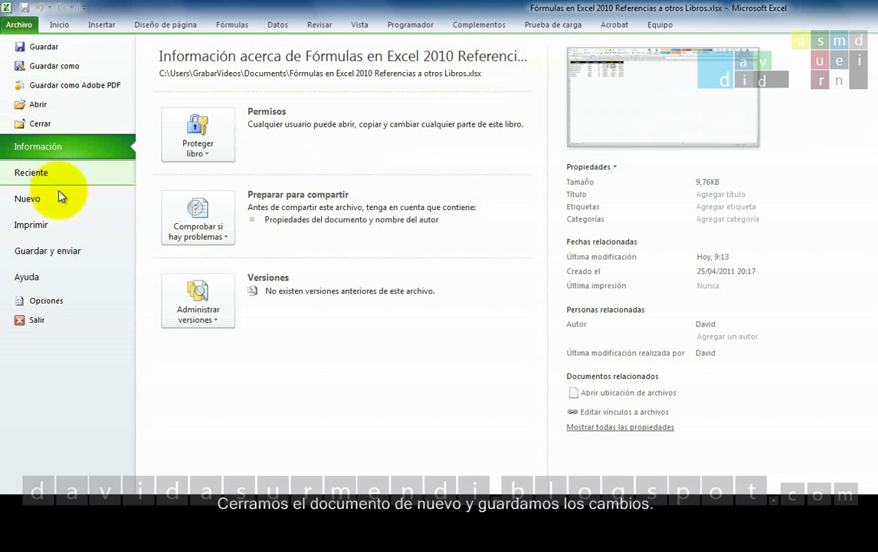
pyautogui.click(77, 125)
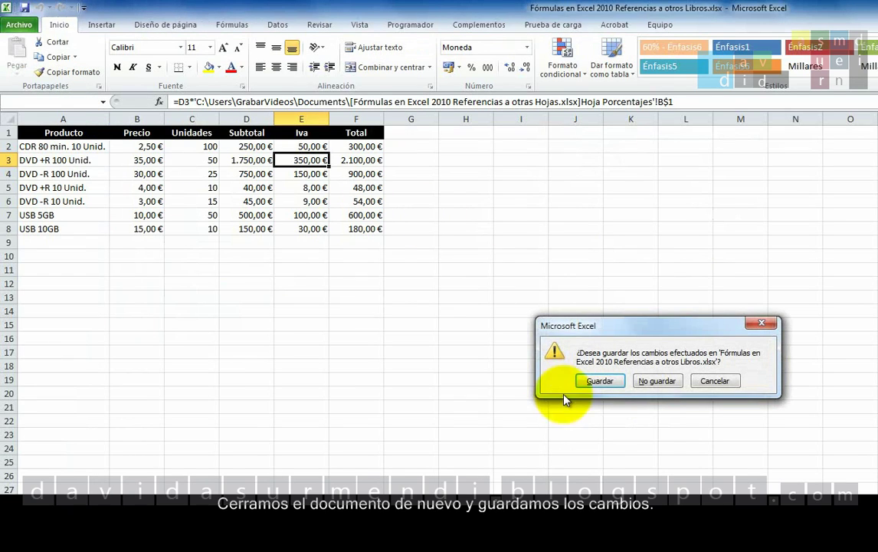
pyautogui.click(593, 381)
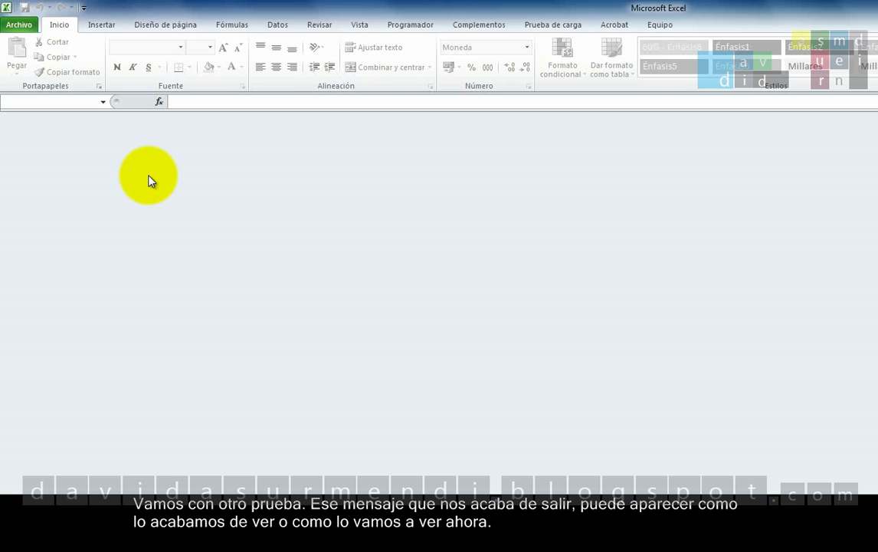
# Step: Open "Fórmulas en Excel 2010 Referencias a otras Hojas.xlsx" from Documentos and set the Iva percentage in B1 to 25%
pyautogui.click(19, 27)
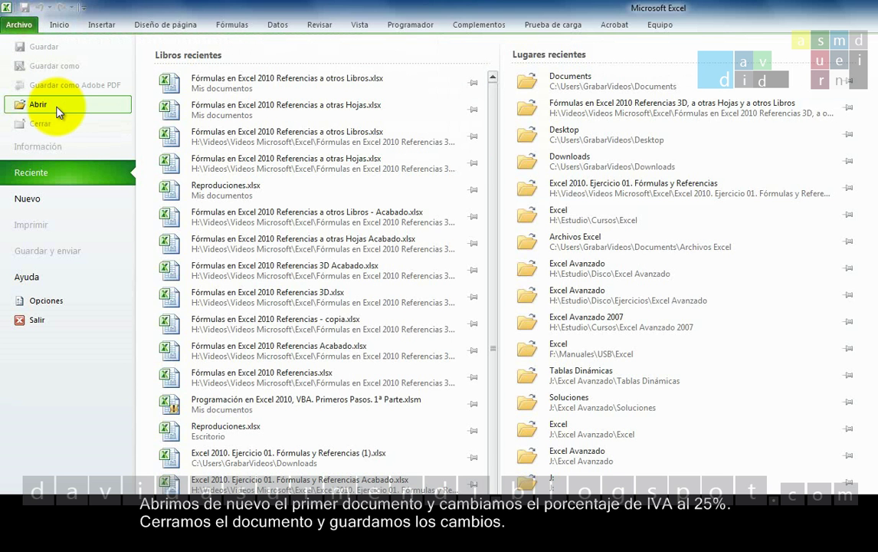
pyautogui.click(56, 111)
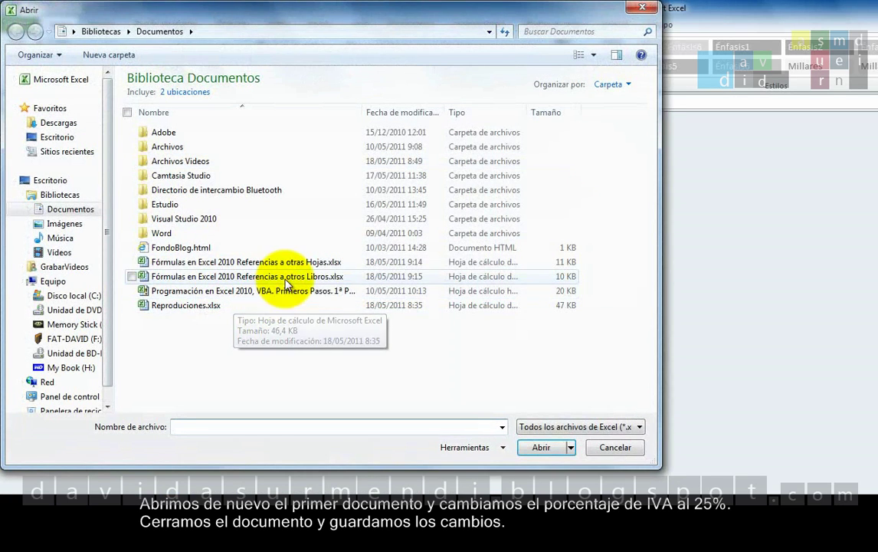
pyautogui.doubleClick(301, 264)
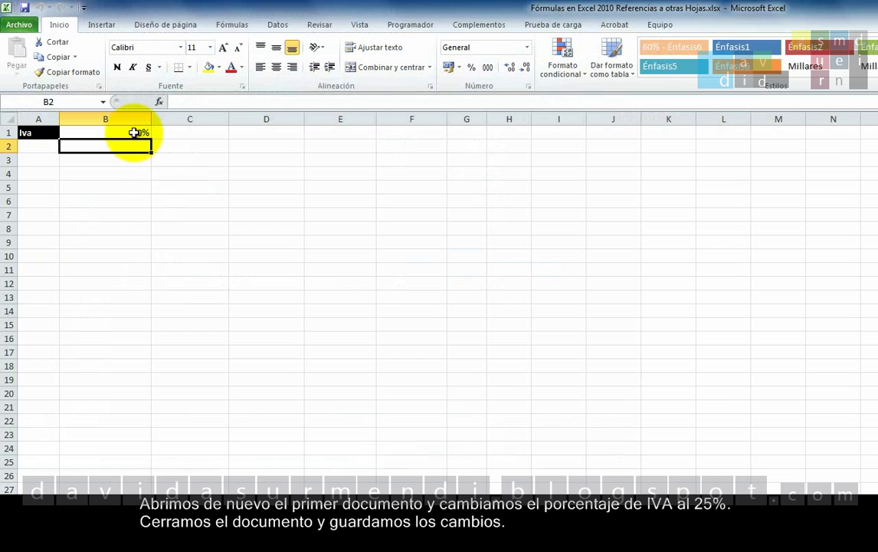
pyautogui.click(138, 133)
pyautogui.write('25')
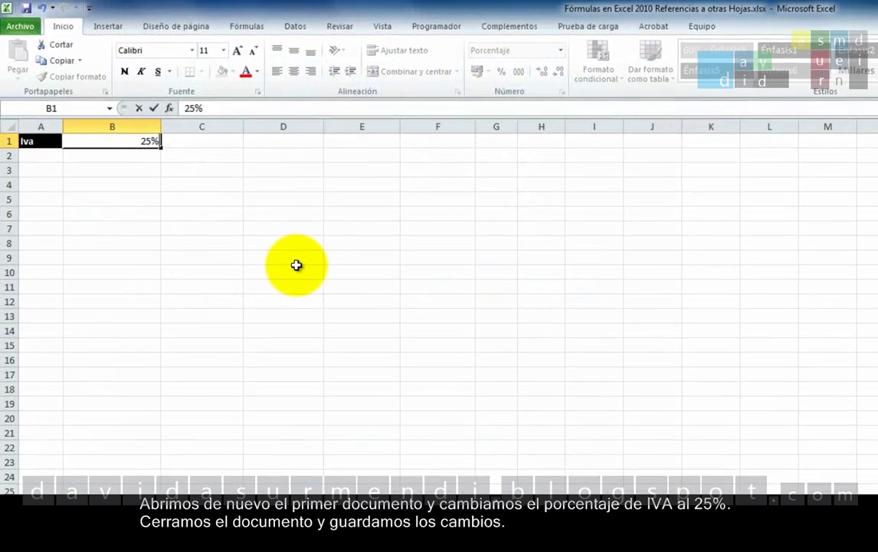
pyautogui.press('Return')
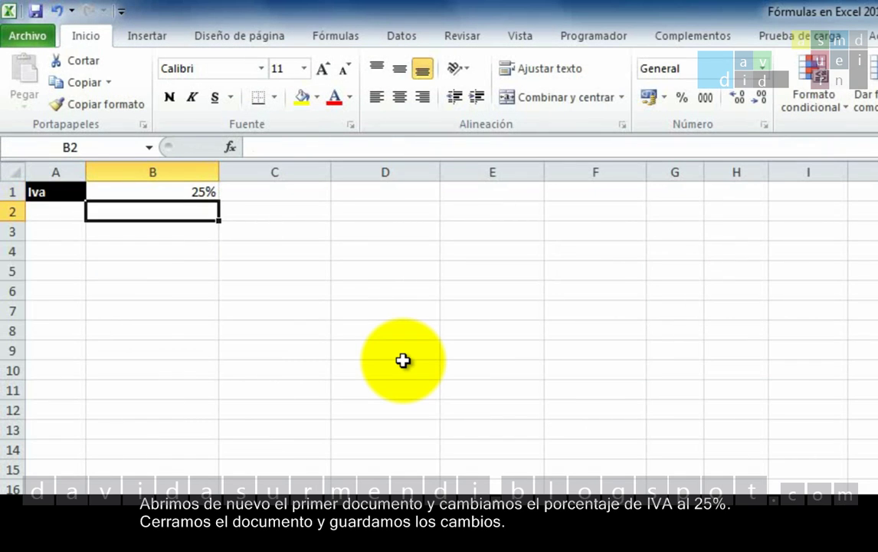
# Step: Save the changed Iva percentage while closing the workbook "Fórmulas en Excel 2010 Referencias a otras Hojas.xlsx"
pyautogui.click(26, 42)
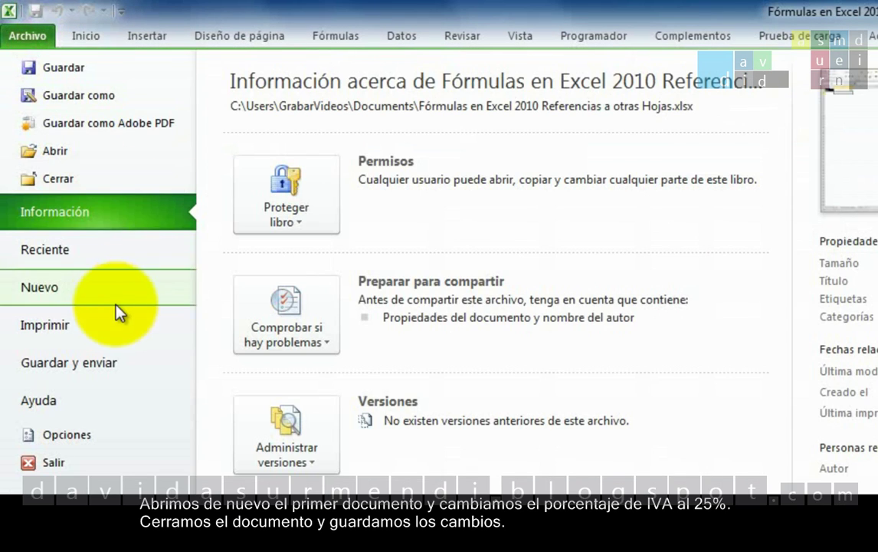
pyautogui.click(102, 175)
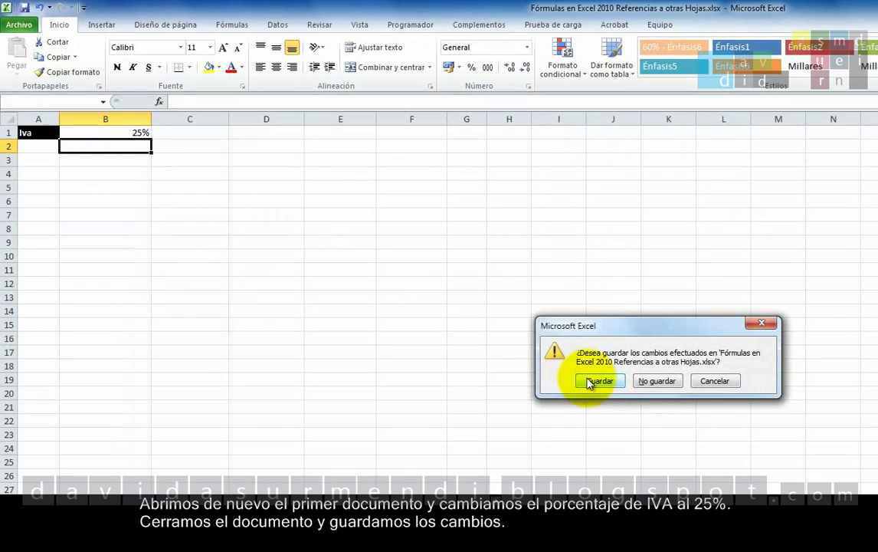
pyautogui.click(589, 381)
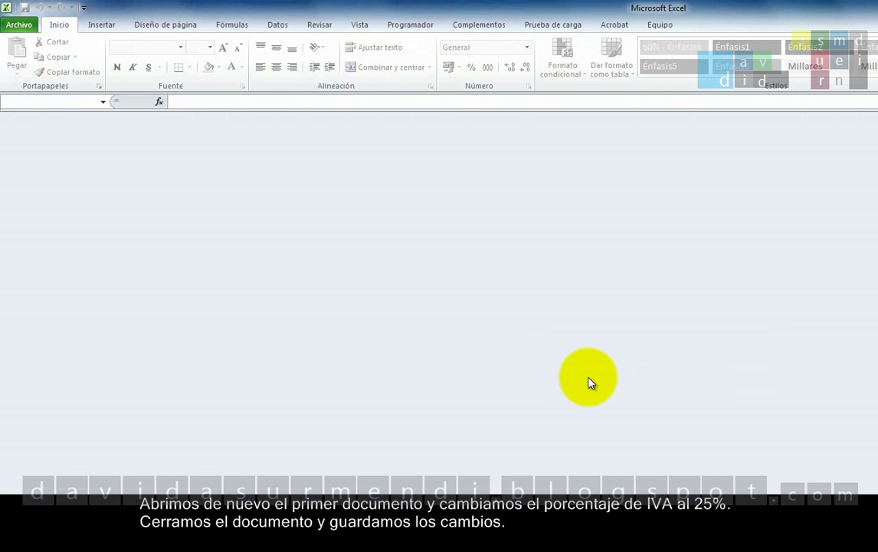
# Step: Open "Fórmulas en Excel 2010 Referencias a otros Libros.xlsx" without updating its links to check the Iva amounts, and close it again
pyautogui.click(17, 25)
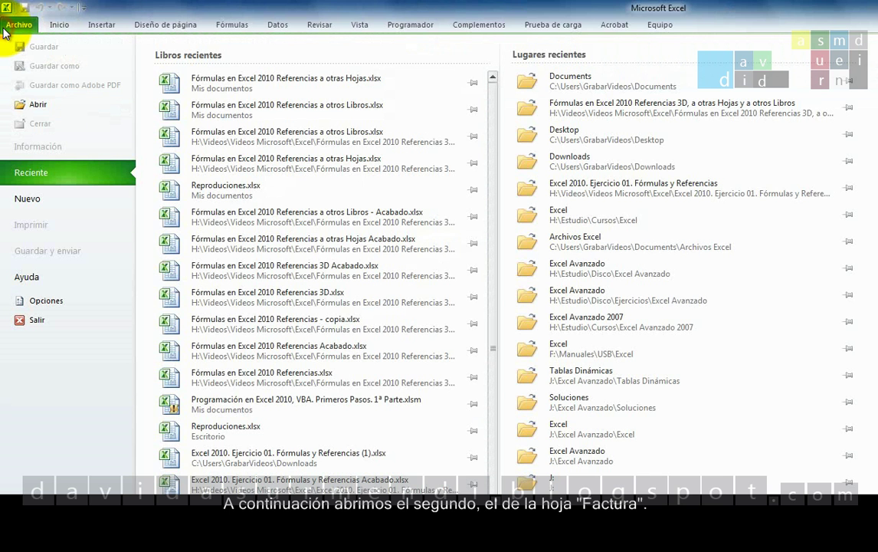
pyautogui.click(51, 108)
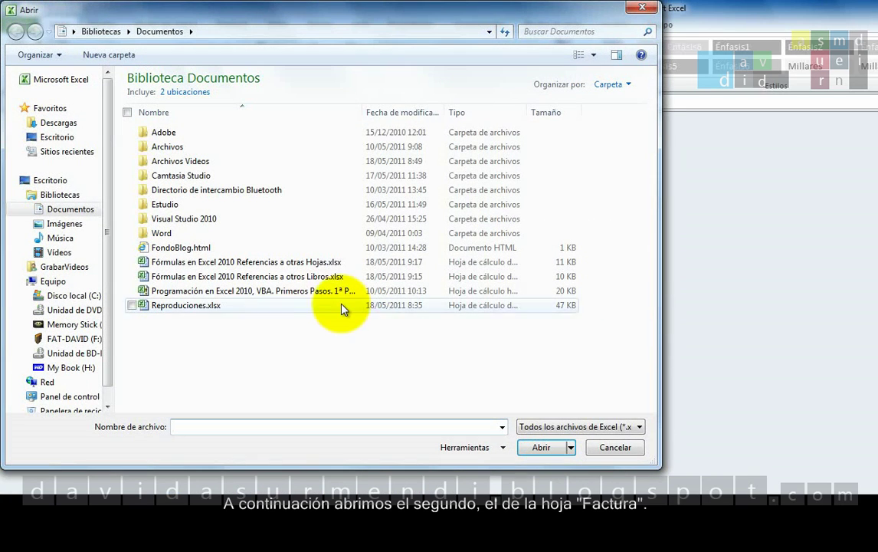
pyautogui.click(330, 279)
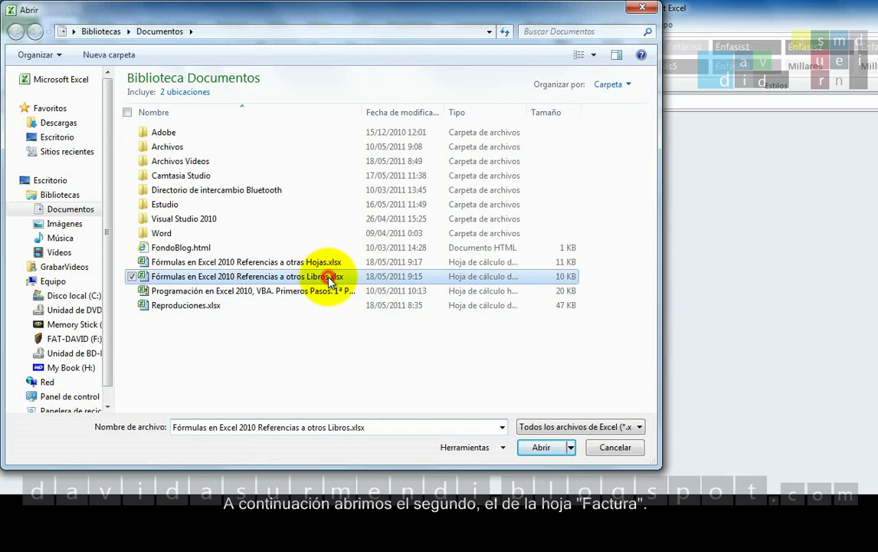
pyautogui.click(541, 447)
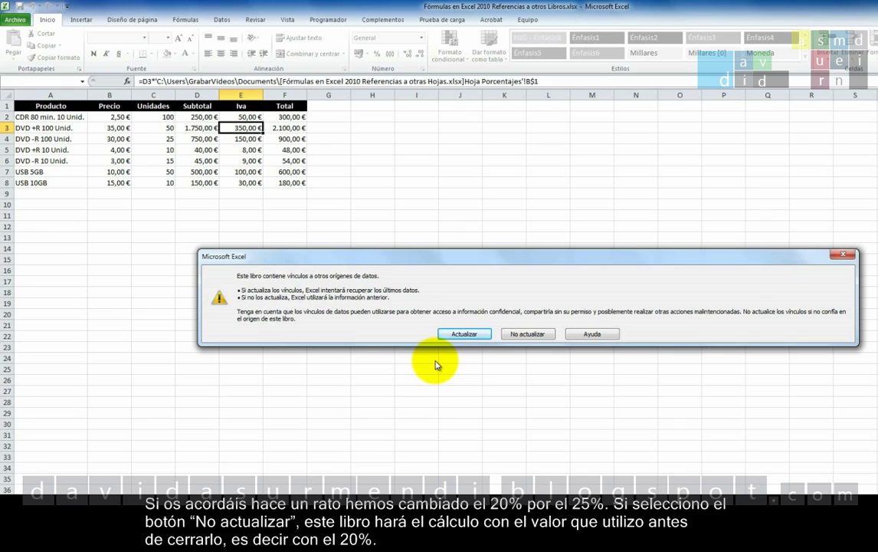
pyautogui.click(515, 339)
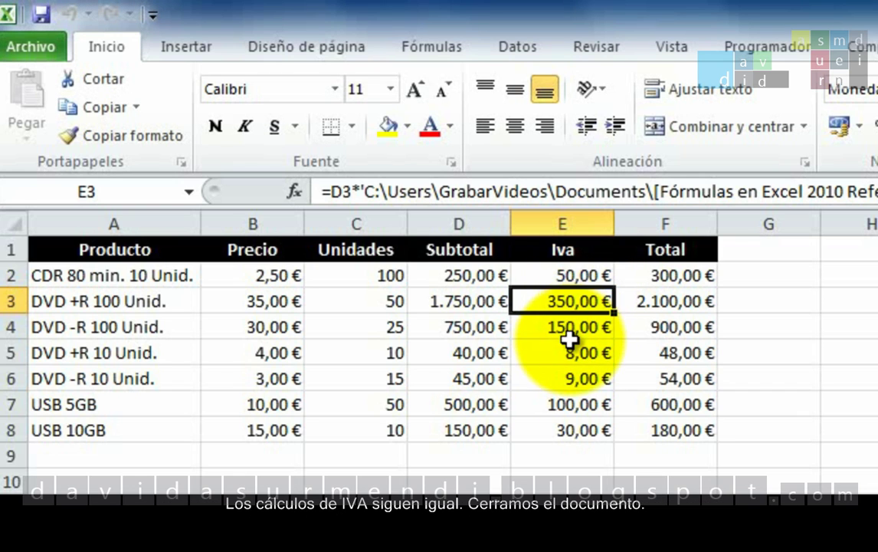
pyautogui.click(25, 44)
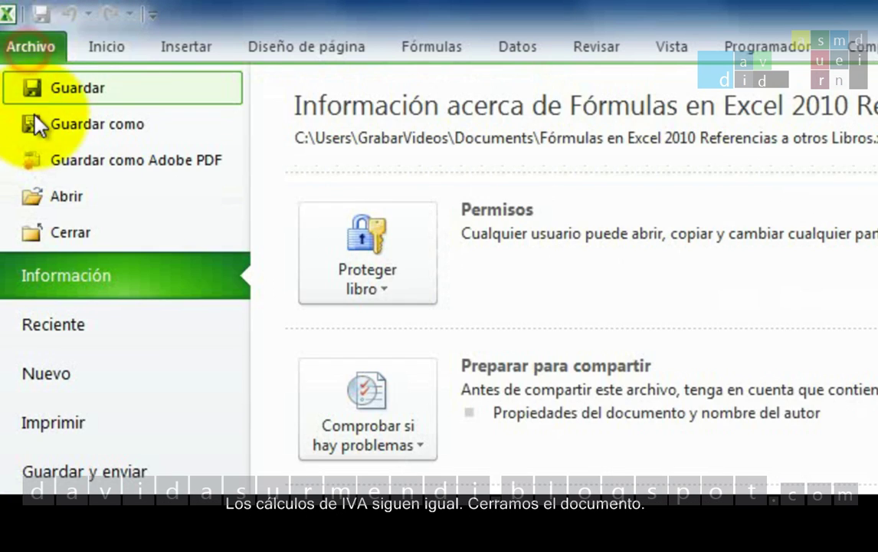
pyautogui.click(31, 231)
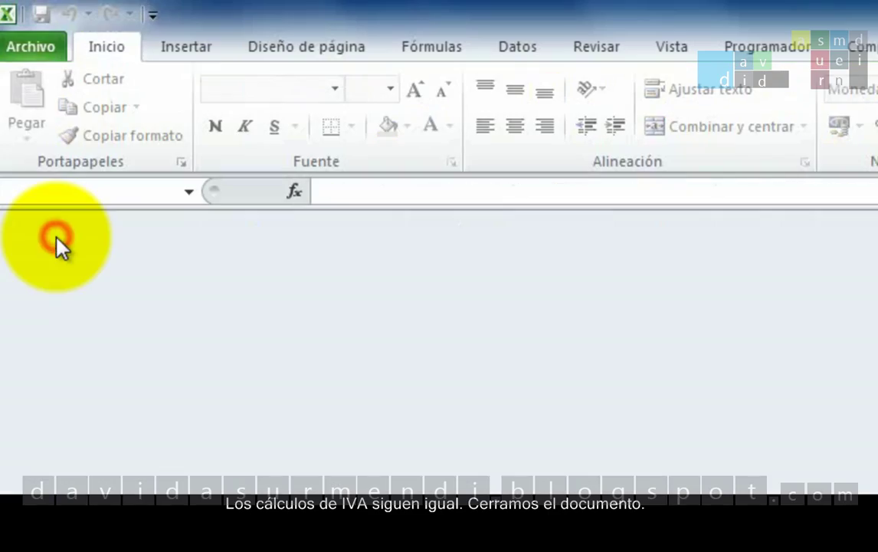
# Step: Reopen "Fórmulas en Excel 2010 Referencias a otros Libros.xlsx" from Documentos, updating its links to the other workbook
pyautogui.click(40, 56)
pyautogui.click(24, 106)
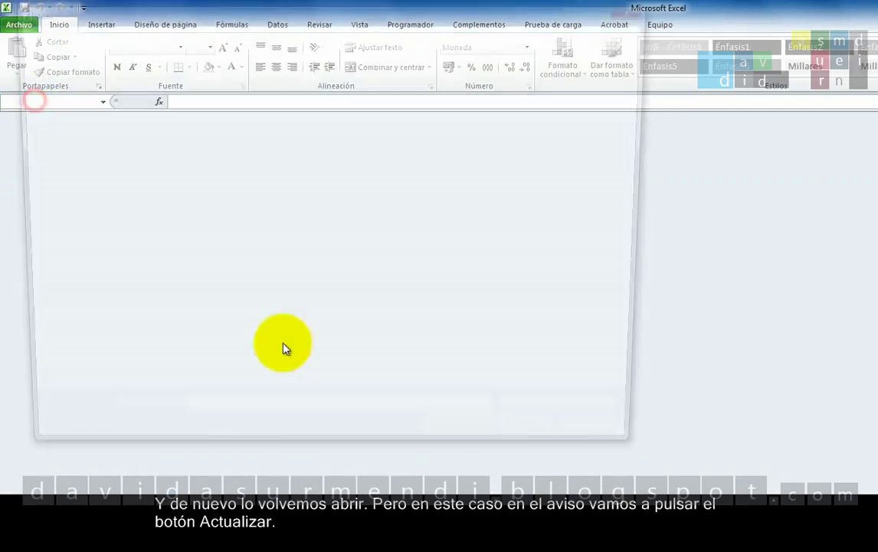
pyautogui.click(278, 281)
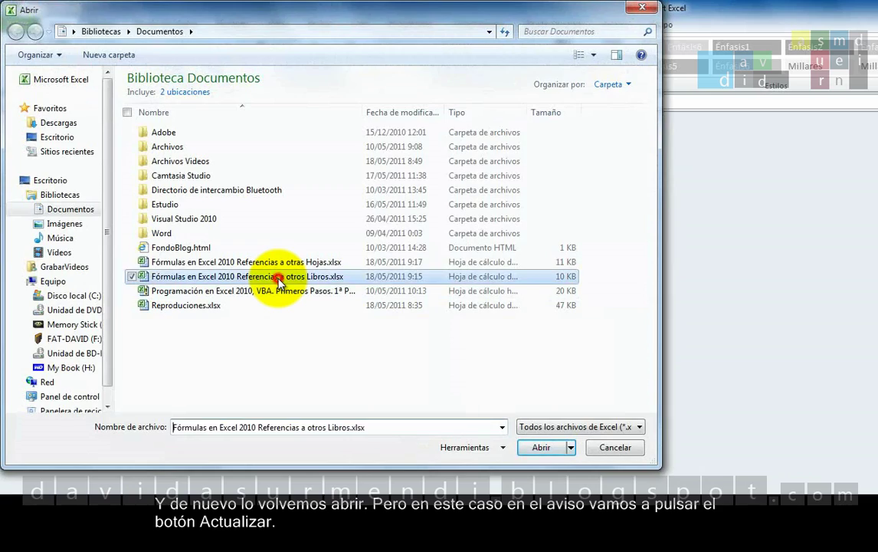
pyautogui.doubleClick(278, 281)
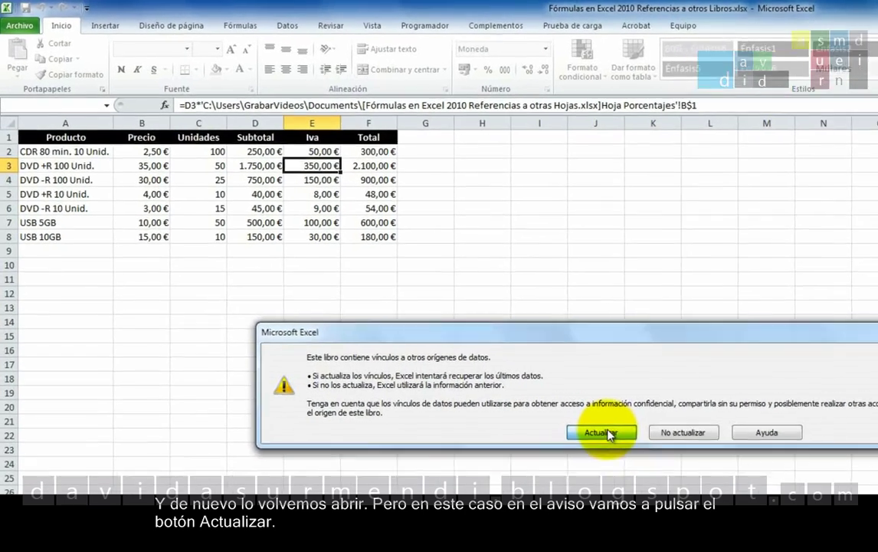
pyautogui.click(465, 334)
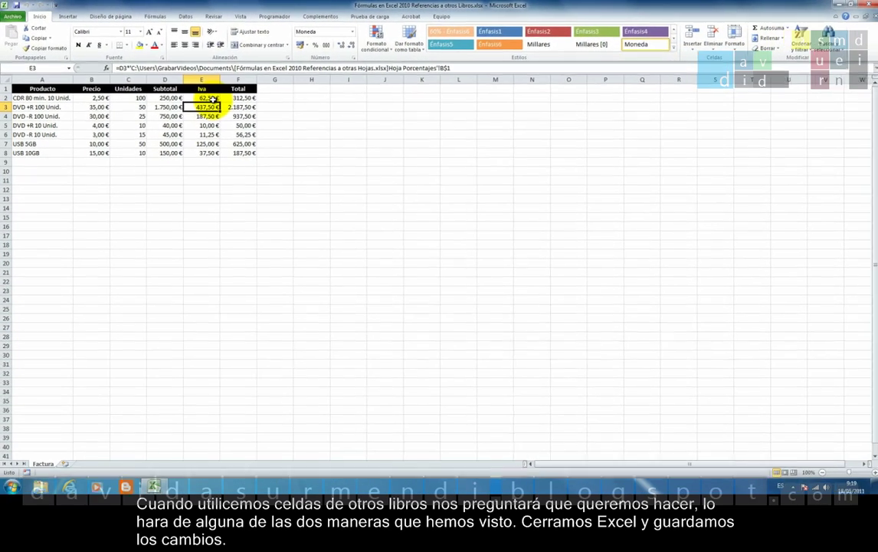
# Step: Exit Excel, saving the changes to "Fórmulas en Excel 2010 Referencias a otros Libros.xlsx"
pyautogui.click(867, 5)
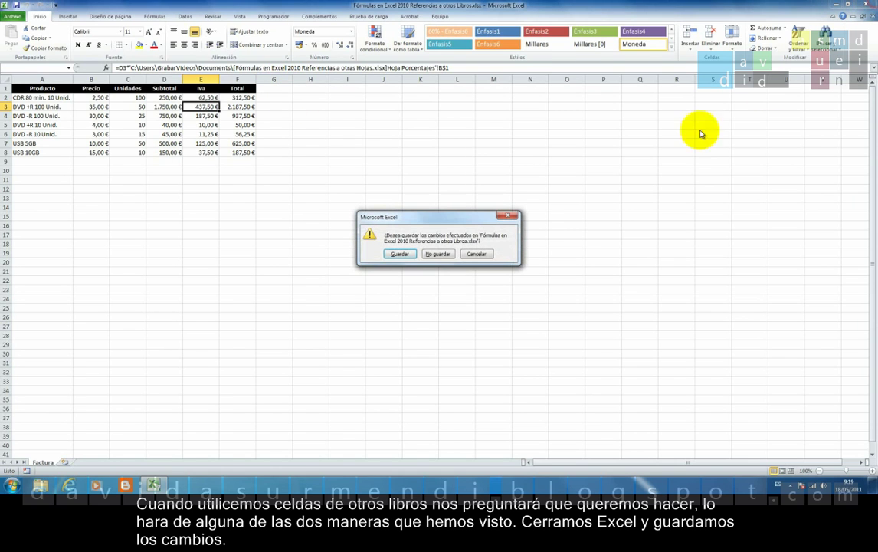
pyautogui.click(403, 253)
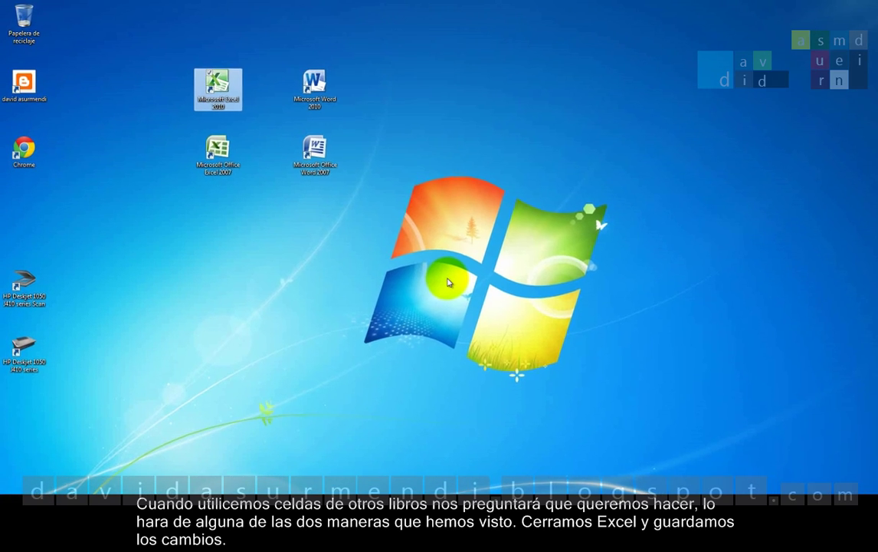